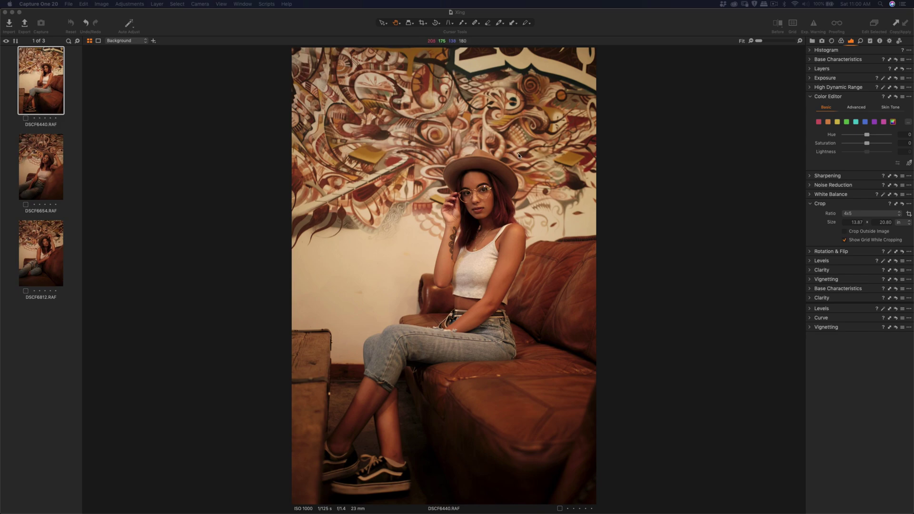
# Inspect the portrait's face at 50% zoom, then slide Capture One down to reveal Lightroom Classic
pyautogui.click(473, 199)
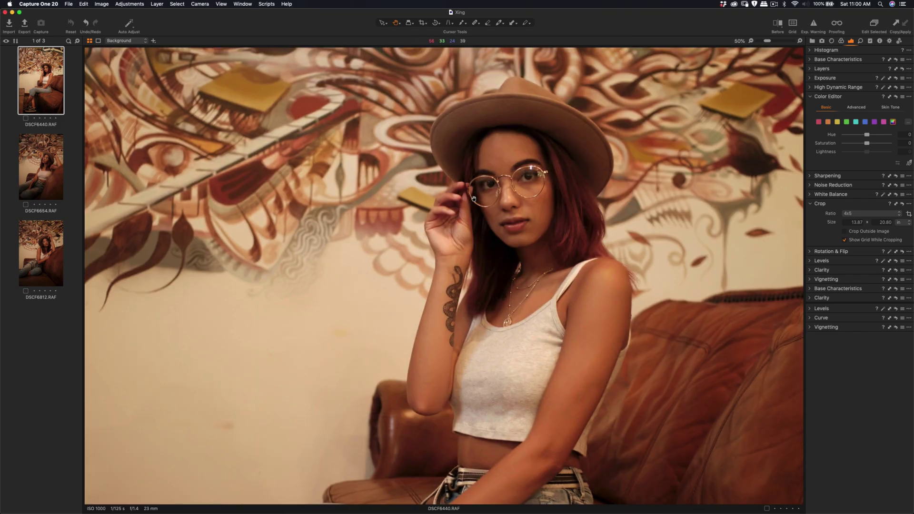
pyautogui.moveTo(516, 189); pyautogui.dragTo(515, 191)
pyautogui.moveTo(579, 15); pyautogui.dragTo(585, 270)
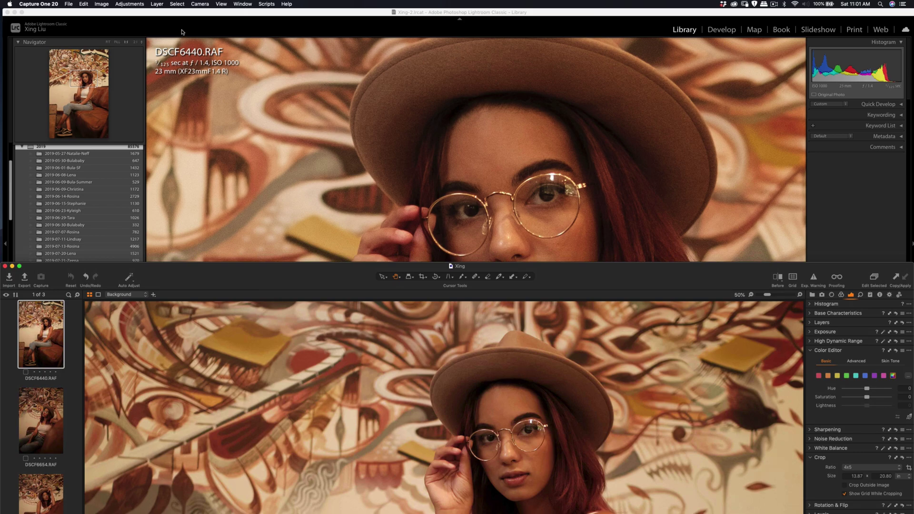
# View the portrait at 1:1 in Lightroom Classic and pan to the face and hat
pyautogui.click(391, 114)
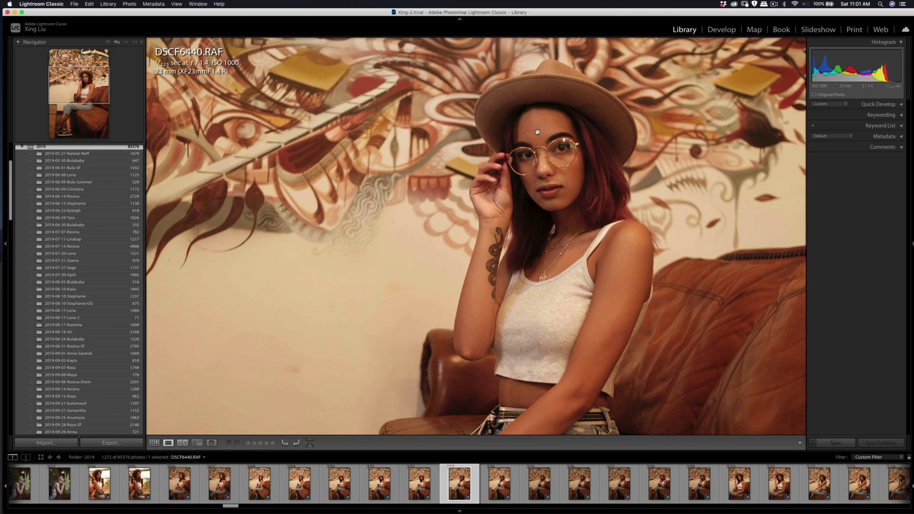
pyautogui.click(126, 41)
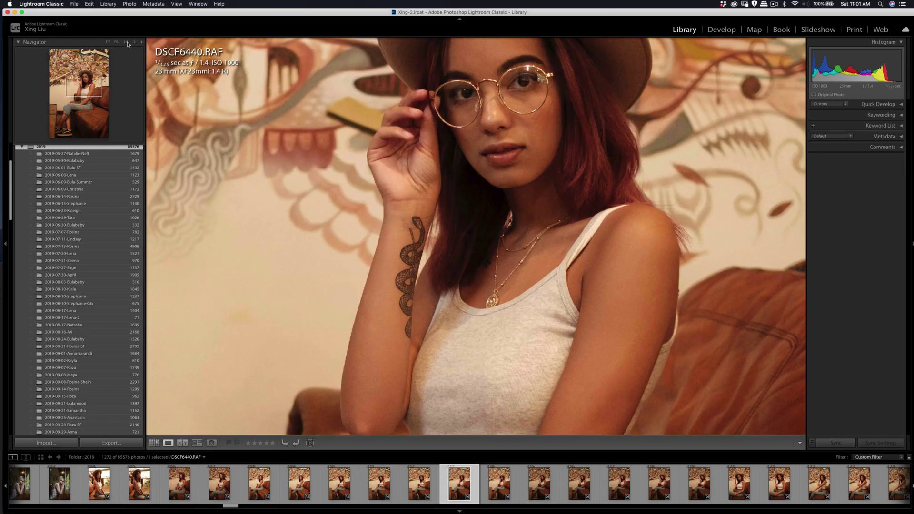
pyautogui.moveTo(388, 125); pyautogui.dragTo(432, 292)
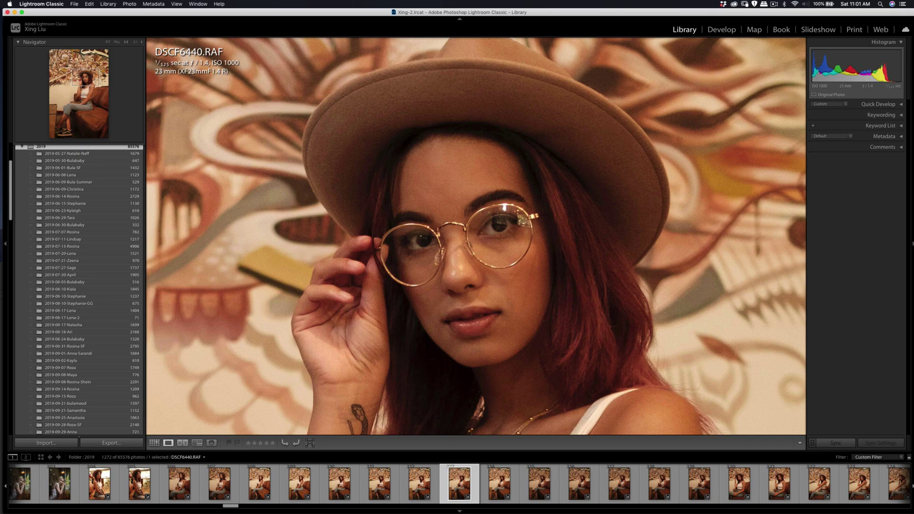
# Compare in Capture One at 100% zoom, centred on the glasses and face
pyautogui.press('super+Tab')
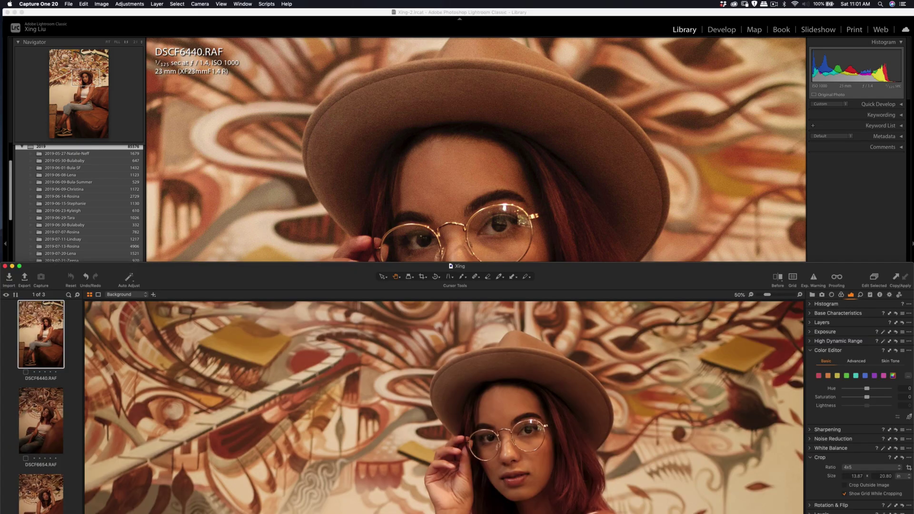
pyautogui.click(523, 429)
pyautogui.click(523, 429)
pyautogui.click(522, 429)
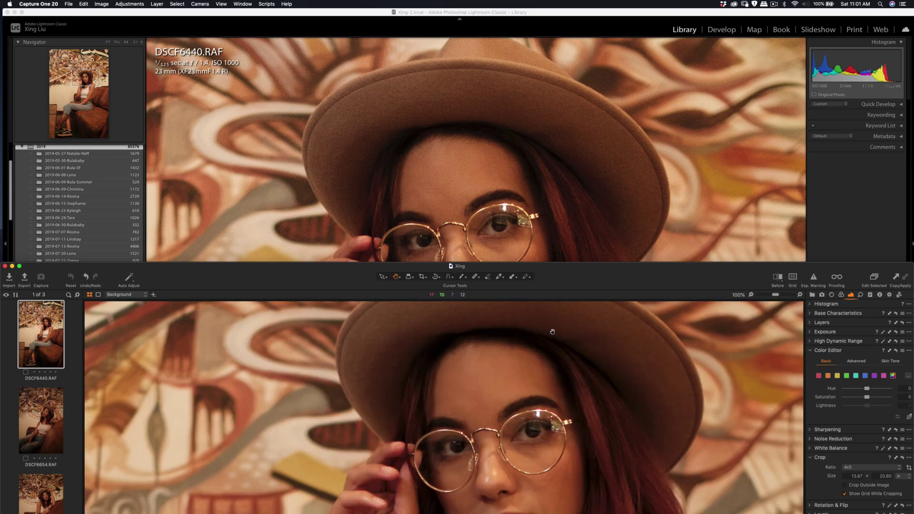
pyautogui.moveTo(459, 323); pyautogui.dragTo(452, 358)
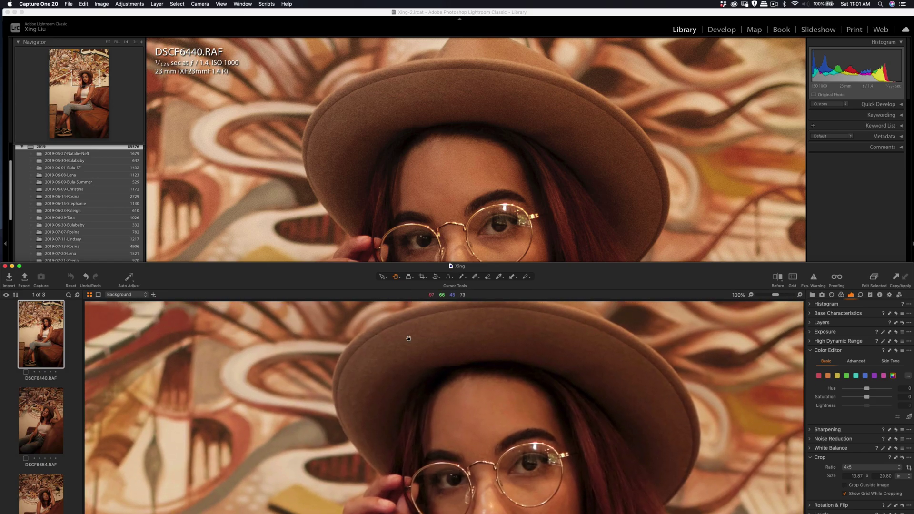
pyautogui.scroll(-5, 503, 362)
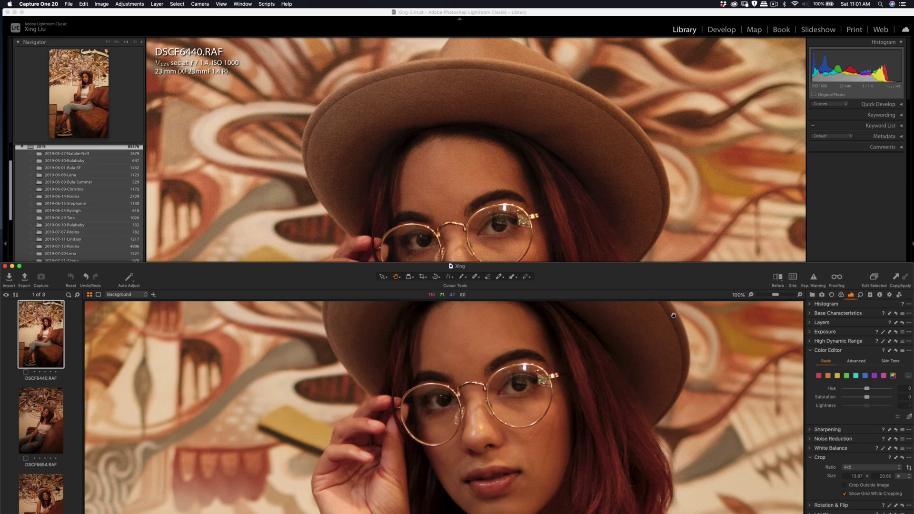
pyautogui.moveTo(556, 263); pyautogui.dragTo(558, 350)
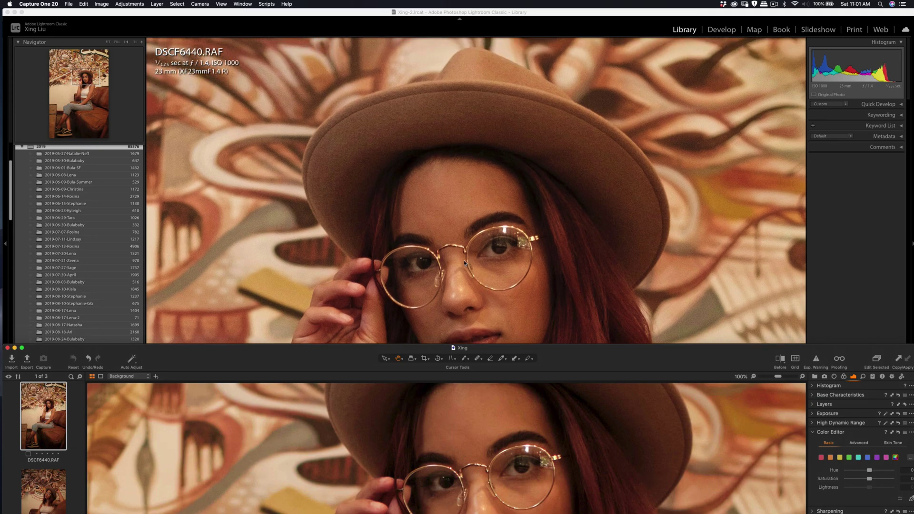
# Inspect Lightroom's 2:1 rendering of the eyes, glasses and lips, then the torso, and return to Capture One
pyautogui.click(464, 262)
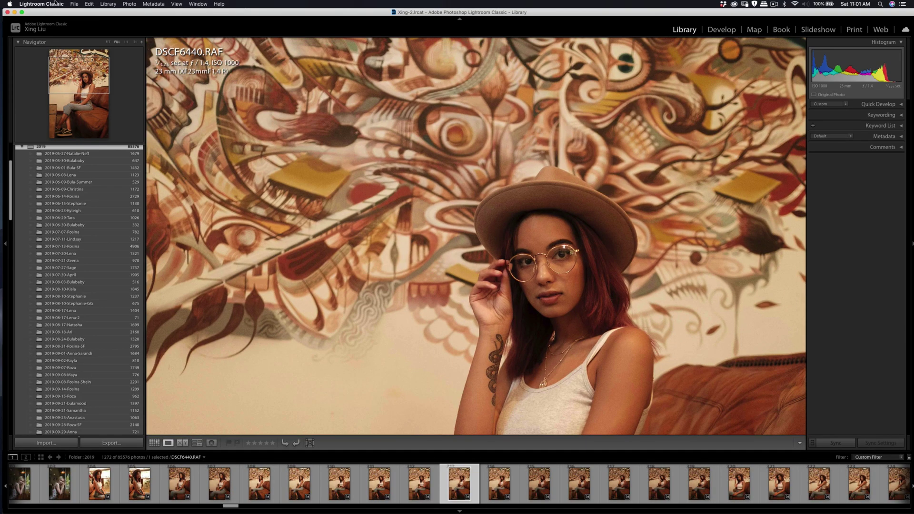
pyautogui.click(135, 42)
pyautogui.moveTo(537, 204); pyautogui.dragTo(519, 219)
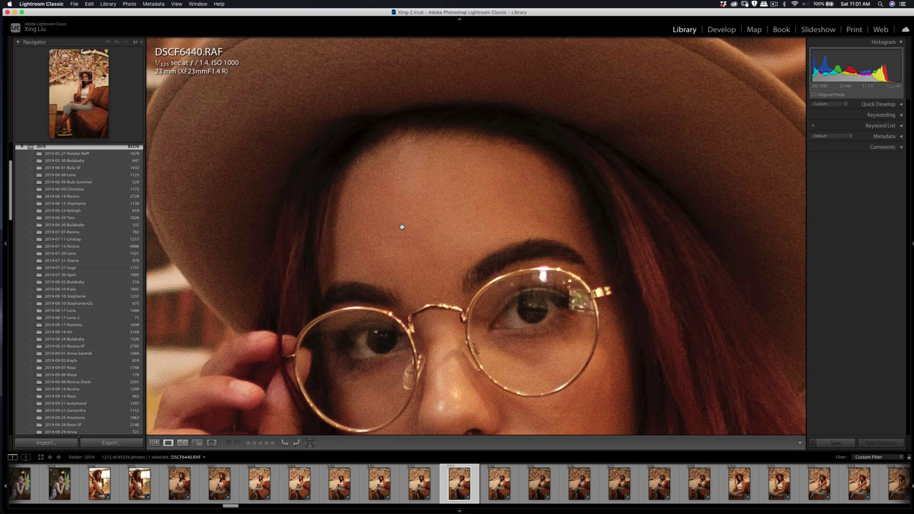
pyautogui.moveTo(430, 271); pyautogui.dragTo(391, 99)
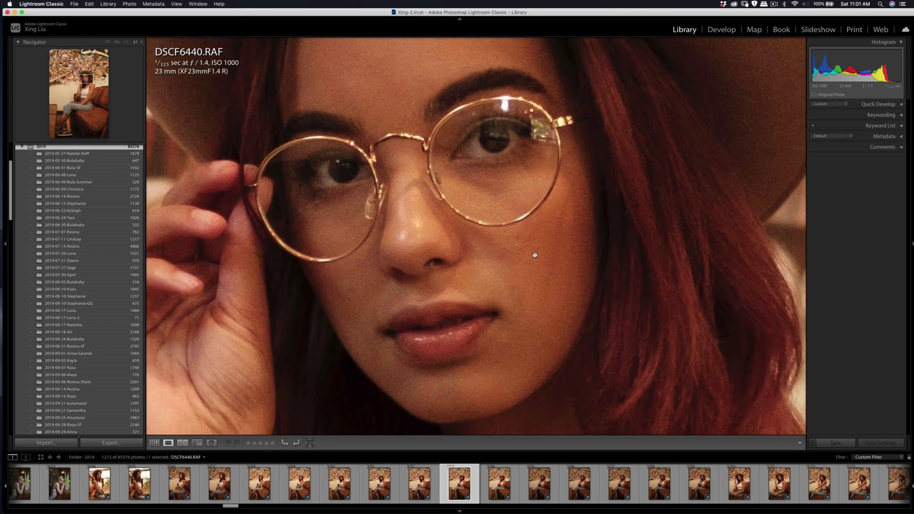
pyautogui.click(511, 251)
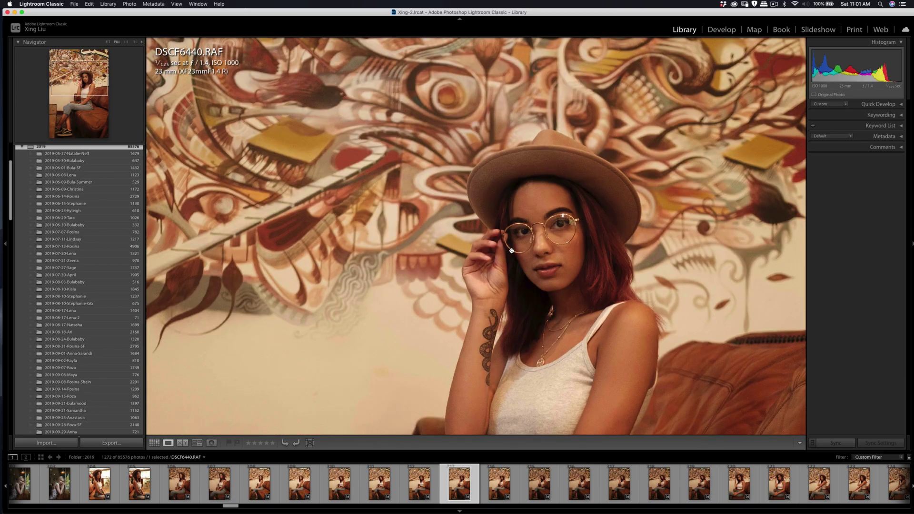
pyautogui.moveTo(533, 244); pyautogui.dragTo(431, 161)
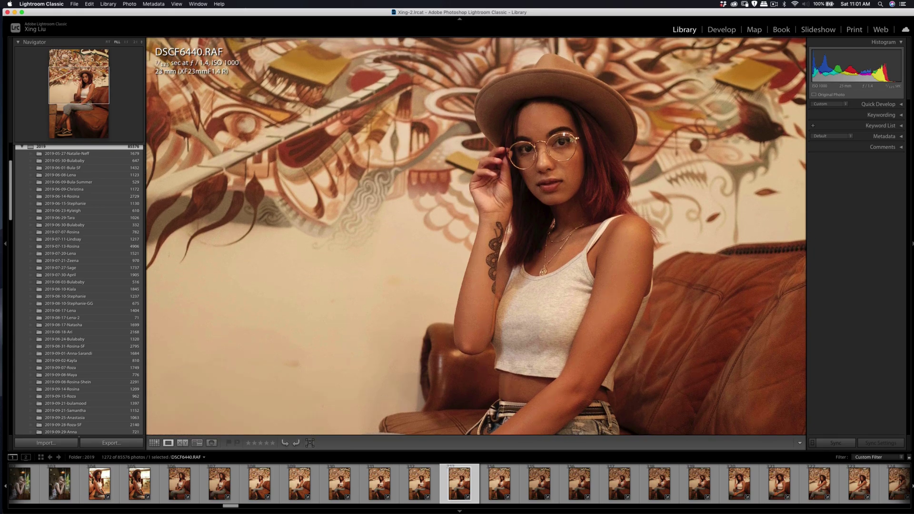
pyautogui.press('super+Tab')
# Maximize the Capture One window, zoom in on the face, then return to the full-photo view
pyautogui.moveTo(647, 368); pyautogui.dragTo(642, 15)
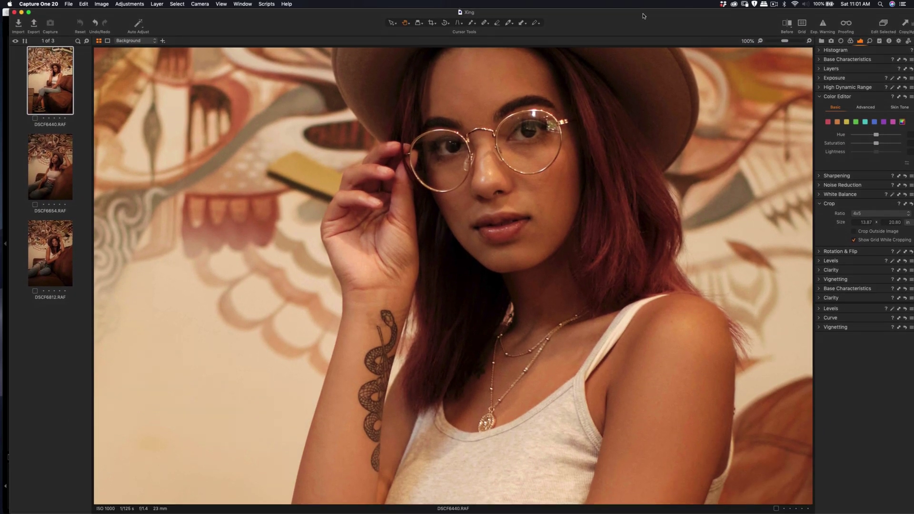
pyautogui.click(503, 289)
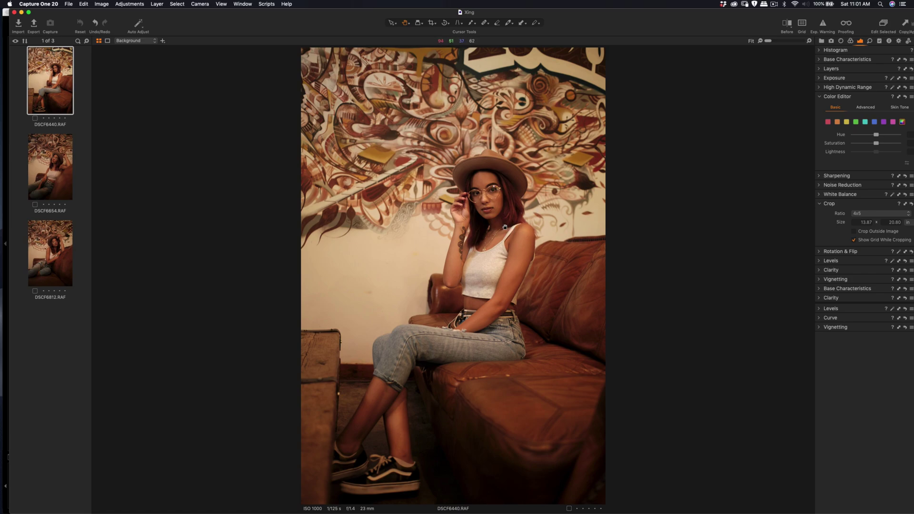
pyautogui.click(498, 202)
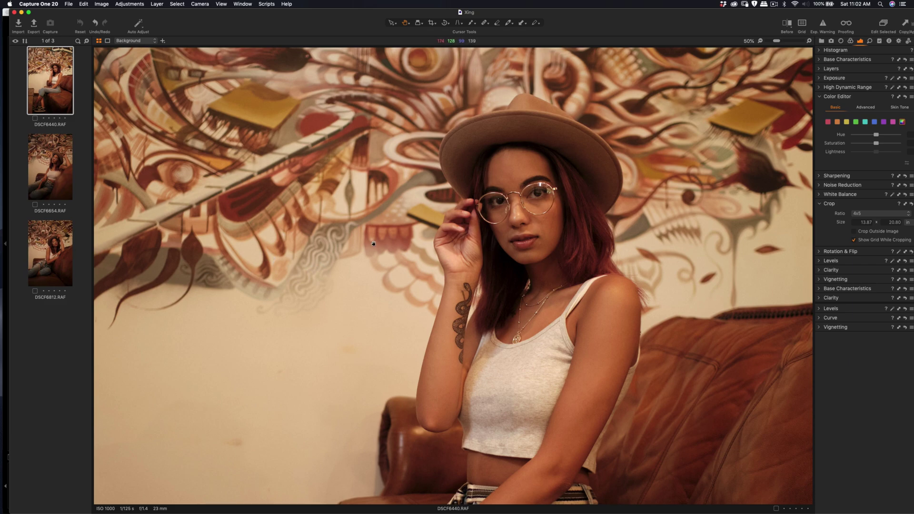
pyautogui.click(374, 244)
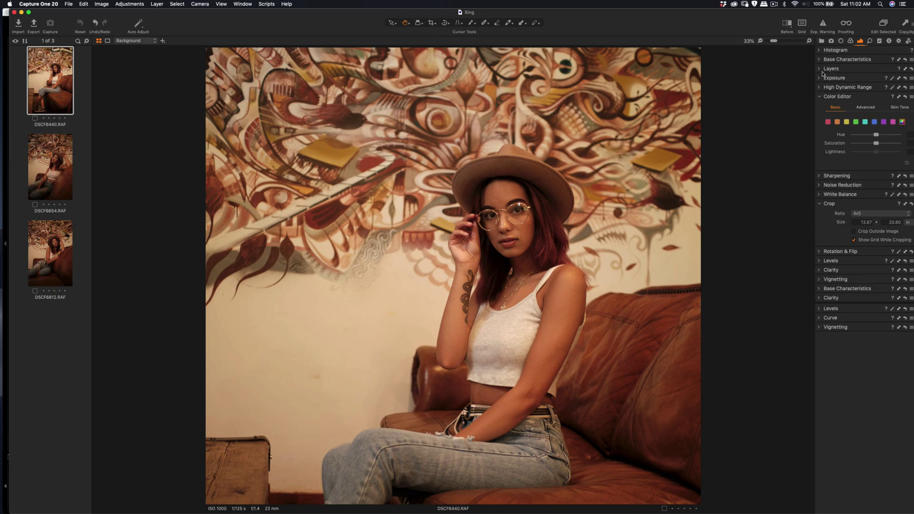
# Add Adjustment Layer 1 and enlarge the mask brush to about size 248
pyautogui.click(821, 73)
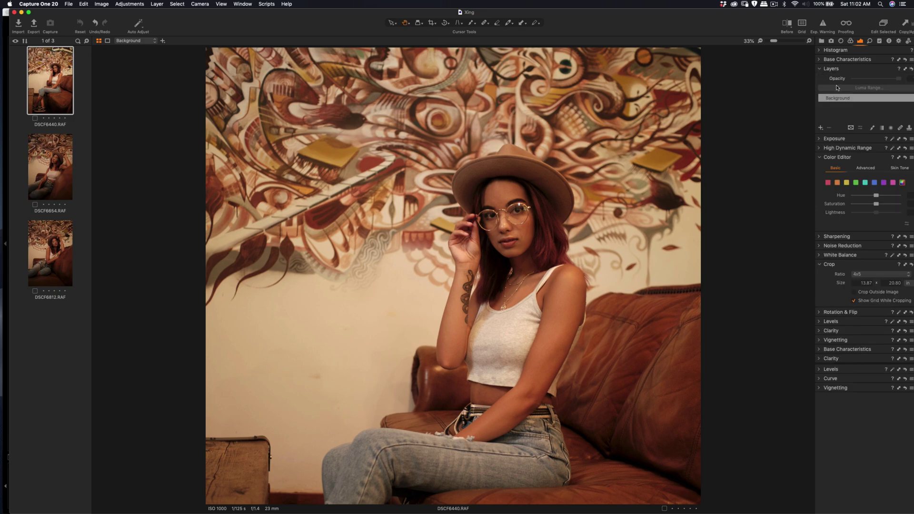
pyautogui.click(820, 128)
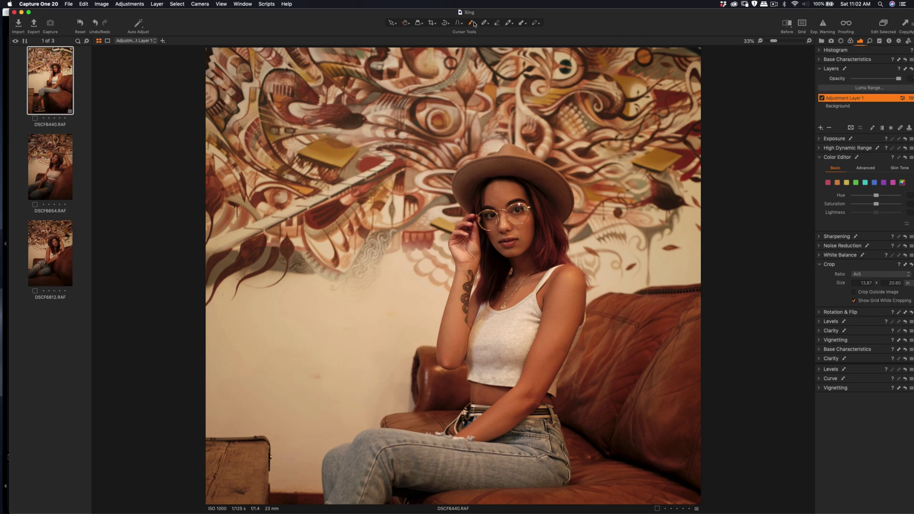
pyautogui.click(474, 24)
pyautogui.rightClick(495, 208)
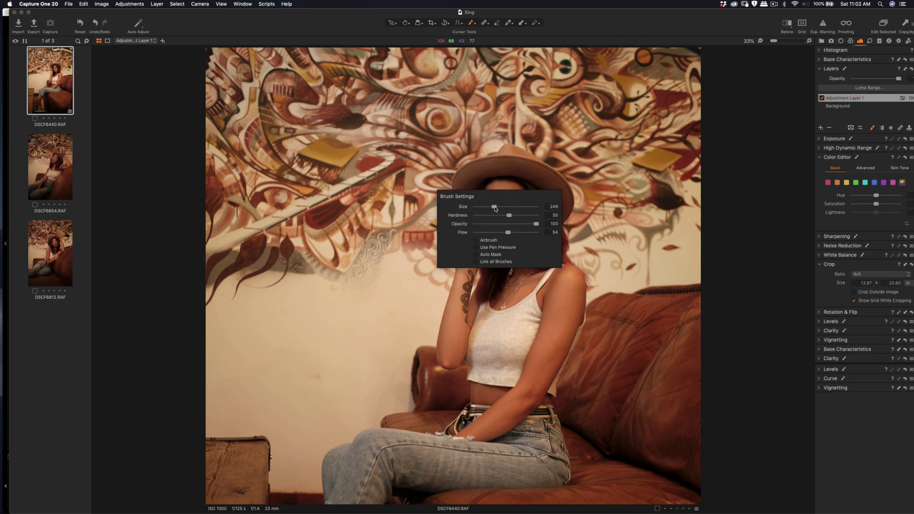
pyautogui.moveTo(495, 208)
pyautogui.mouseDown()
pyautogui.moveTo(495, 187)
pyautogui.moveTo(475, 181)
pyautogui.moveTo(480, 199)
pyautogui.moveTo(513, 159)
pyautogui.moveTo(523, 173)
pyautogui.moveTo(501, 162)
pyautogui.moveTo(547, 193)
pyautogui.moveTo(525, 184)
pyautogui.moveTo(558, 220)
pyautogui.moveTo(554, 248)
pyautogui.moveTo(515, 191)
pyautogui.moveTo(494, 264)
pyautogui.moveTo(487, 258)
pyautogui.moveTo(486, 278)
pyautogui.moveTo(465, 294)
pyautogui.moveTo(455, 351)
pyautogui.moveTo(496, 312)
pyautogui.moveTo(560, 294)
pyautogui.moveTo(555, 340)
pyautogui.moveTo(566, 324)
pyautogui.moveTo(535, 393)
pyautogui.moveTo(518, 379)
pyautogui.moveTo(475, 391)
pyautogui.moveTo(504, 439)
pyautogui.moveTo(534, 411)
pyautogui.moveTo(526, 400)
pyautogui.moveTo(544, 419)
pyautogui.moveTo(515, 407)
pyautogui.moveTo(507, 379)
pyautogui.moveTo(478, 402)
pyautogui.moveTo(477, 433)
pyautogui.moveTo(488, 266)
pyautogui.moveTo(470, 236)
pyautogui.moveTo(463, 246)
pyautogui.moveTo(480, 211)
pyautogui.moveTo(461, 419)
pyautogui.moveTo(444, 468)
pyautogui.moveTo(389, 460)
pyautogui.moveTo(418, 453)
pyautogui.moveTo(376, 457)
pyautogui.moveTo(340, 481)
pyautogui.moveTo(382, 450)
pyautogui.moveTo(352, 476)
pyautogui.moveTo(376, 484)
pyautogui.moveTo(419, 457)
pyautogui.moveTo(403, 444)
pyautogui.mouseUp()
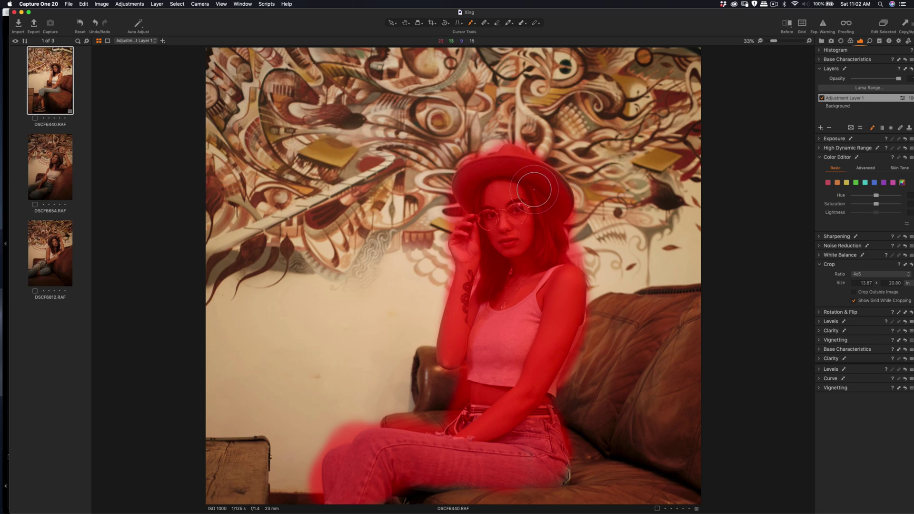
# Paint the mask over the woman's face and body and tweak the layer's luminance noise reduction
pyautogui.moveTo(513, 191)
pyautogui.mouseDown()
pyautogui.moveTo(481, 244)
pyautogui.moveTo(477, 222)
pyautogui.moveTo(467, 261)
pyautogui.moveTo(552, 238)
pyautogui.moveTo(497, 239)
pyautogui.moveTo(502, 257)
pyautogui.moveTo(485, 237)
pyautogui.moveTo(496, 270)
pyautogui.mouseUp()
pyautogui.click(820, 247)
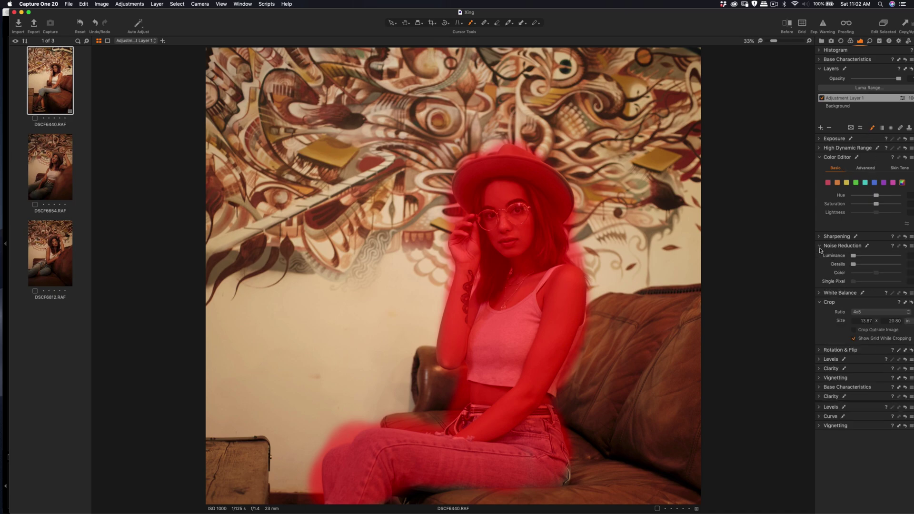
pyautogui.click(853, 256)
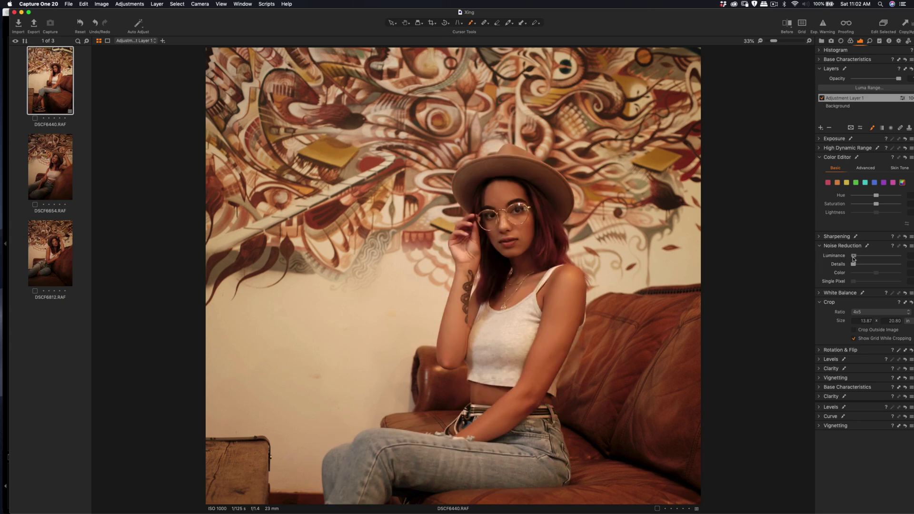
pyautogui.moveTo(861, 259); pyautogui.dragTo(855, 258)
pyautogui.moveTo(680, 11); pyautogui.dragTo(659, 10)
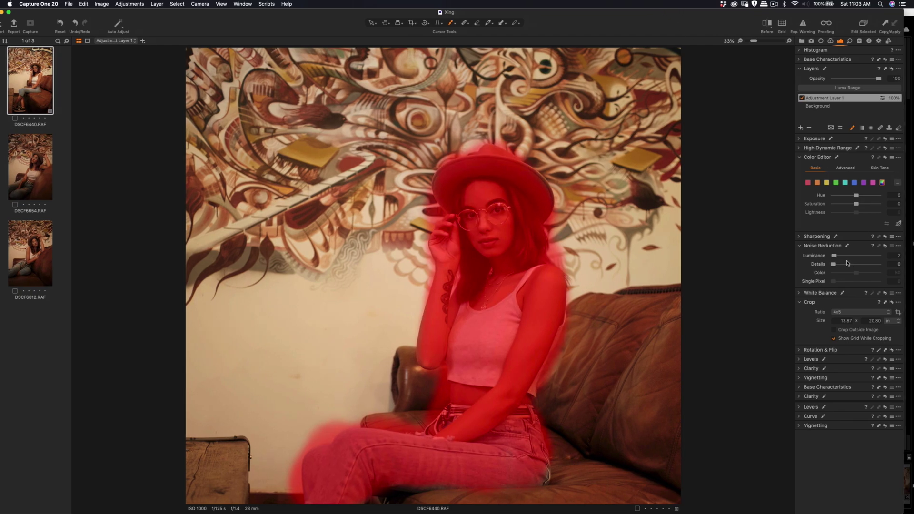
pyautogui.moveTo(837, 258); pyautogui.dragTo(838, 258)
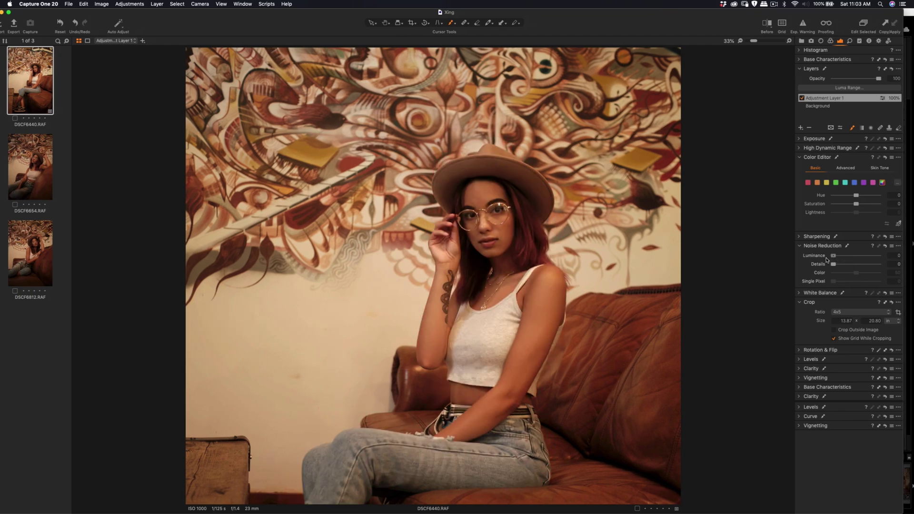
# Sharpen the masked woman with Amount 175 and Radius 0.8, then select the Background layer
pyautogui.click(802, 237)
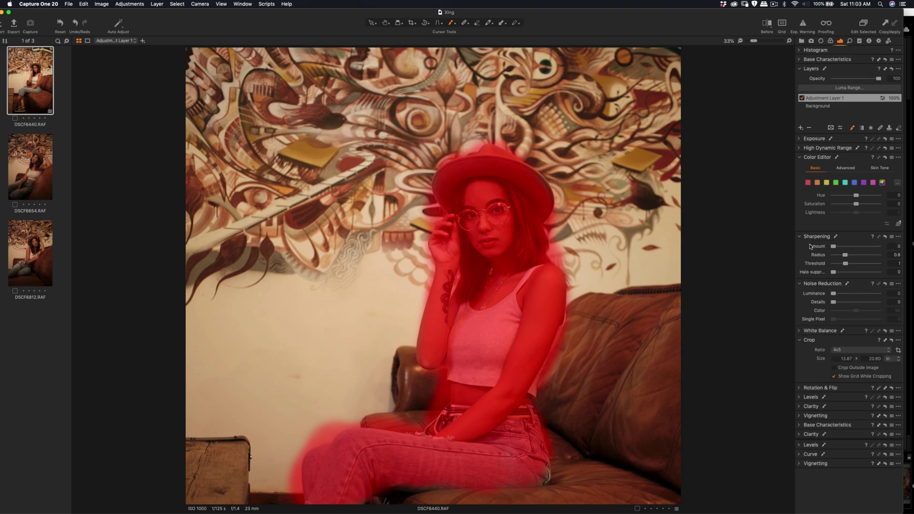
pyautogui.moveTo(834, 247); pyautogui.dragTo(841, 249)
pyautogui.scroll(5, 500, 236)
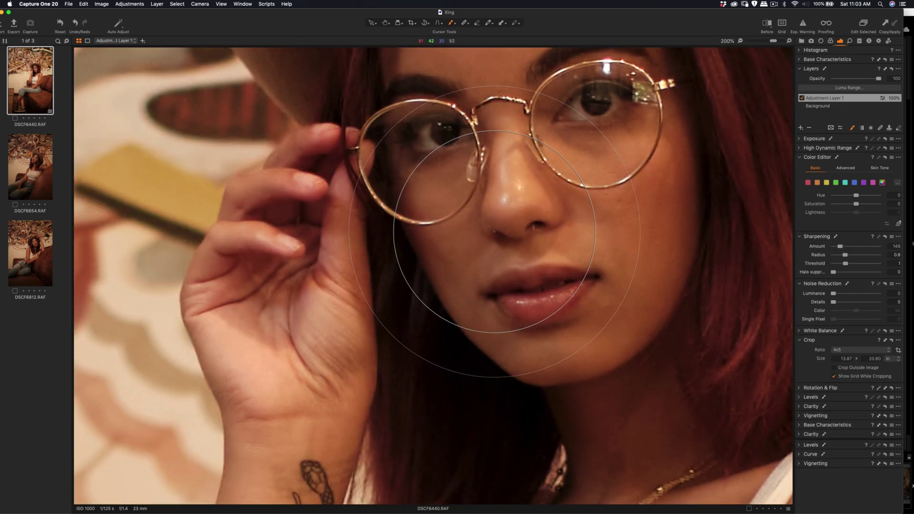
pyautogui.scroll(-4, 501, 238)
pyautogui.scroll(1, 500, 238)
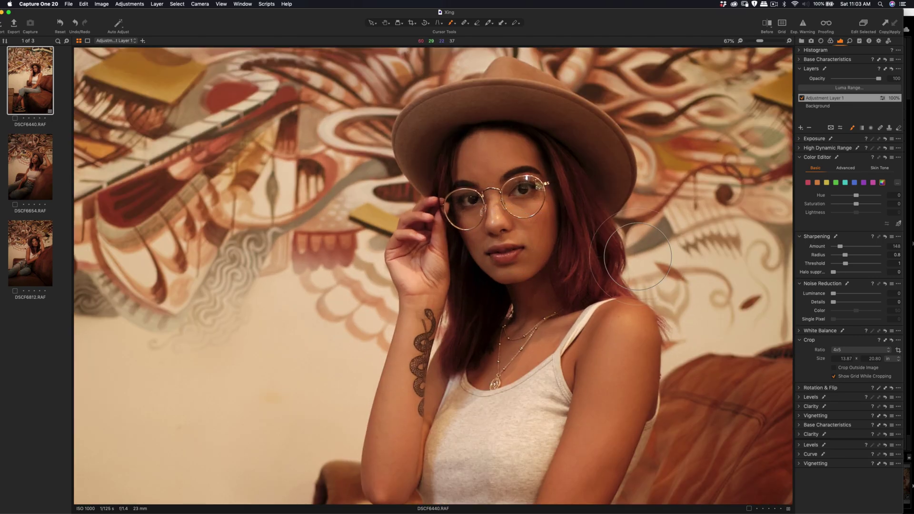
pyautogui.moveTo(841, 248); pyautogui.dragTo(842, 249)
pyautogui.moveTo(845, 256)
pyautogui.mouseDown()
pyautogui.moveTo(858, 256)
pyautogui.moveTo(834, 258)
pyautogui.moveTo(854, 258)
pyautogui.moveTo(844, 258)
pyautogui.mouseUp()
pyautogui.moveTo(845, 260); pyautogui.dragTo(841, 266)
pyautogui.click(824, 108)
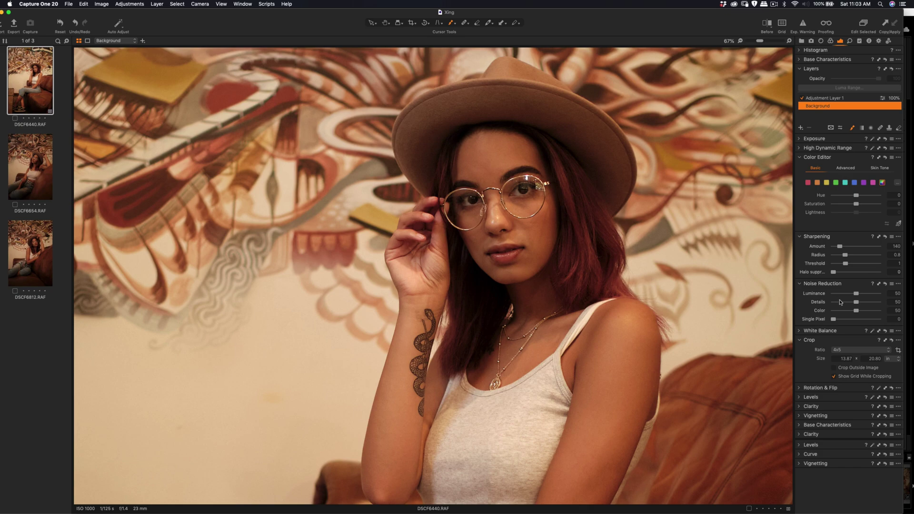
# Set the Background's luminance noise reduction to 41 and sharpening radius to 0.7, then reselect Adjustment Layer 1
pyautogui.moveTo(857, 295); pyautogui.dragTo(847, 298)
pyautogui.moveTo(842, 298)
pyautogui.mouseDown()
pyautogui.moveTo(865, 298)
pyautogui.moveTo(844, 298)
pyautogui.mouseUp()
pyautogui.scroll(5, 481, 179)
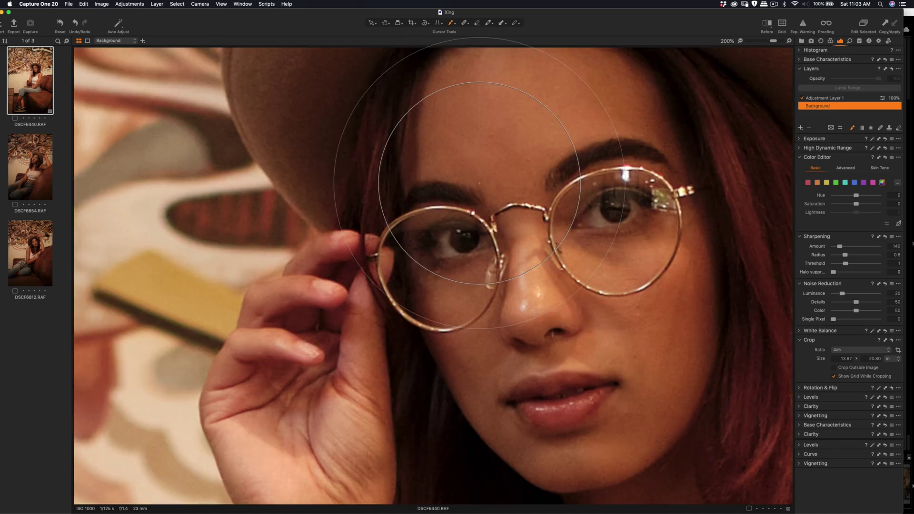
pyautogui.scroll(-5, 496, 189)
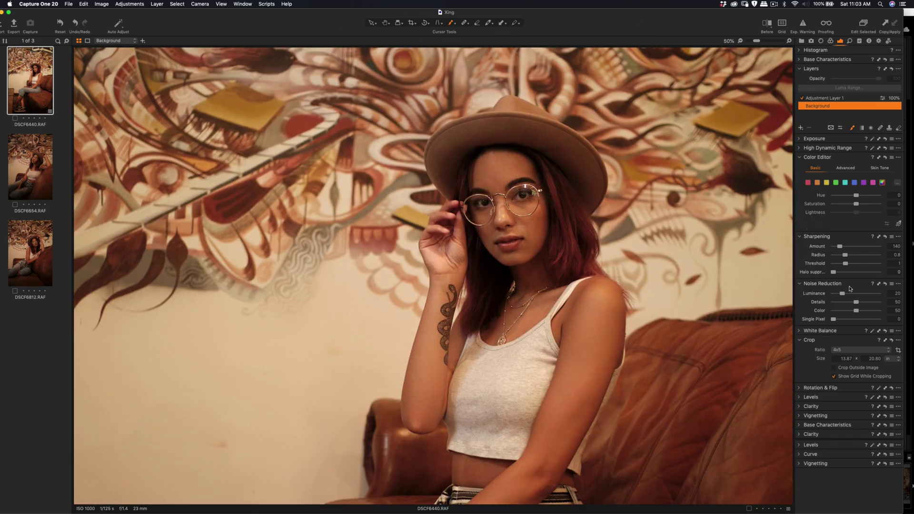
pyautogui.moveTo(844, 295); pyautogui.dragTo(858, 294)
pyautogui.moveTo(856, 295); pyautogui.dragTo(856, 296)
pyautogui.press('super+0')
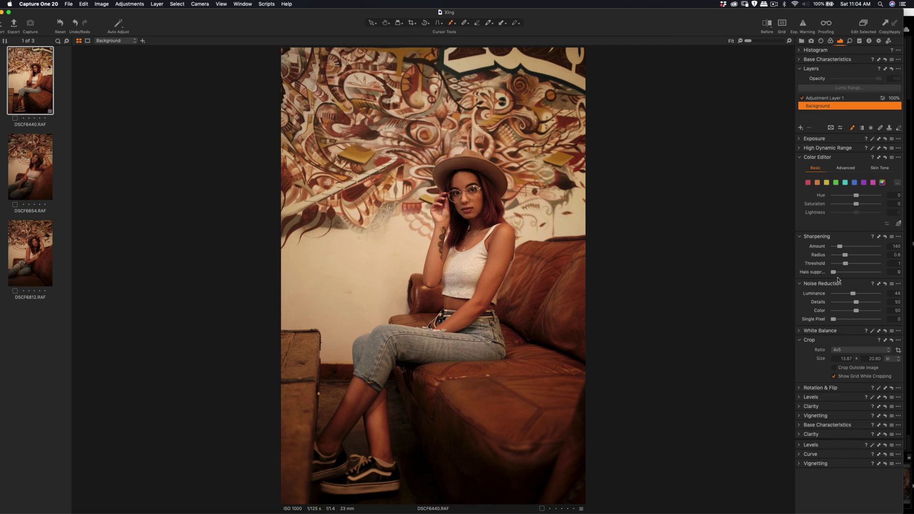
pyautogui.moveTo(853, 295); pyautogui.dragTo(853, 295)
pyautogui.moveTo(845, 256); pyautogui.dragTo(846, 266)
pyautogui.click(823, 98)
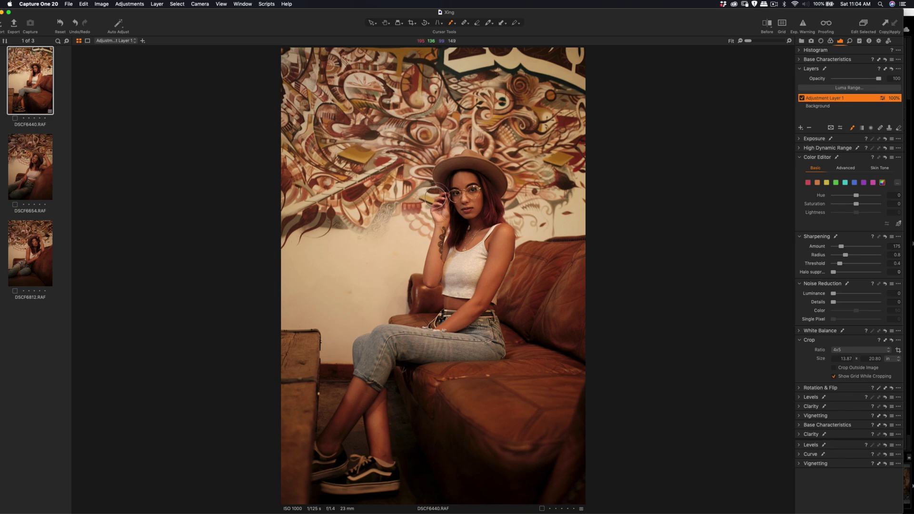
pyautogui.press('super+equal')
pyautogui.press('super+equal')
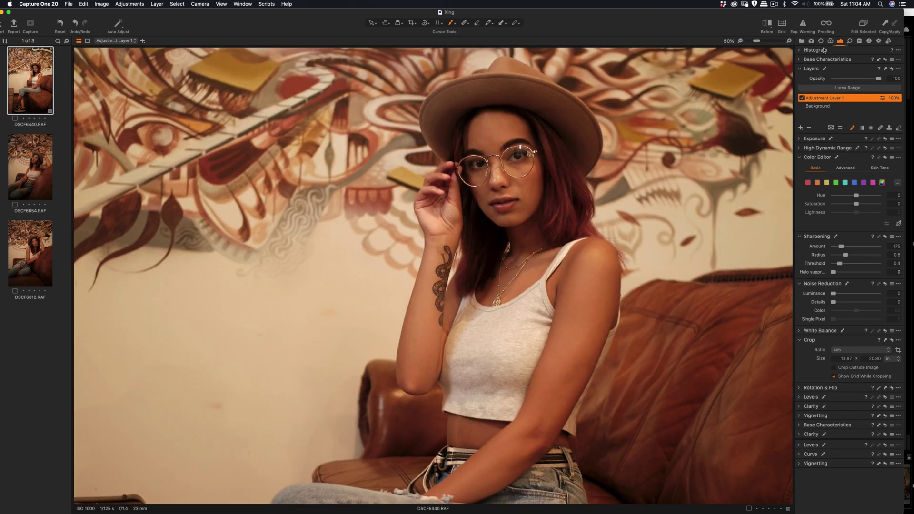
pyautogui.click(767, 24)
pyautogui.moveTo(434, 276); pyautogui.dragTo(383, 292)
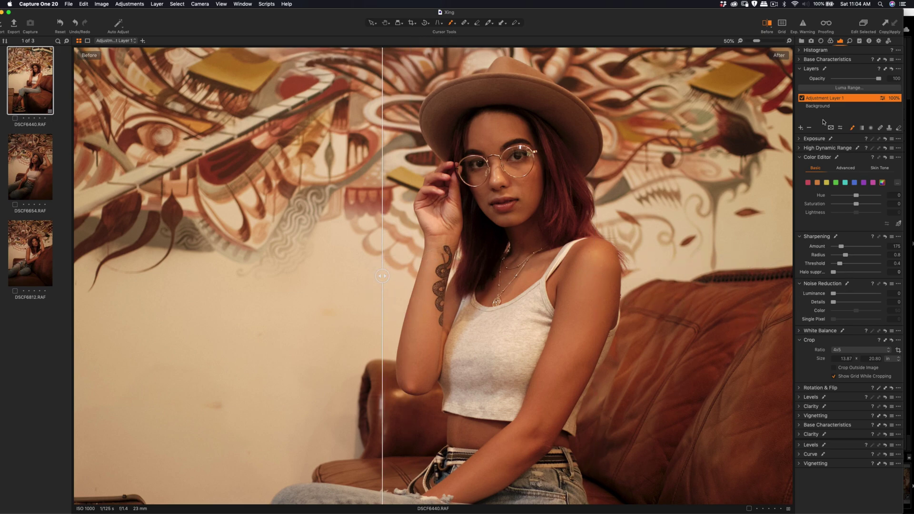
pyautogui.click(820, 106)
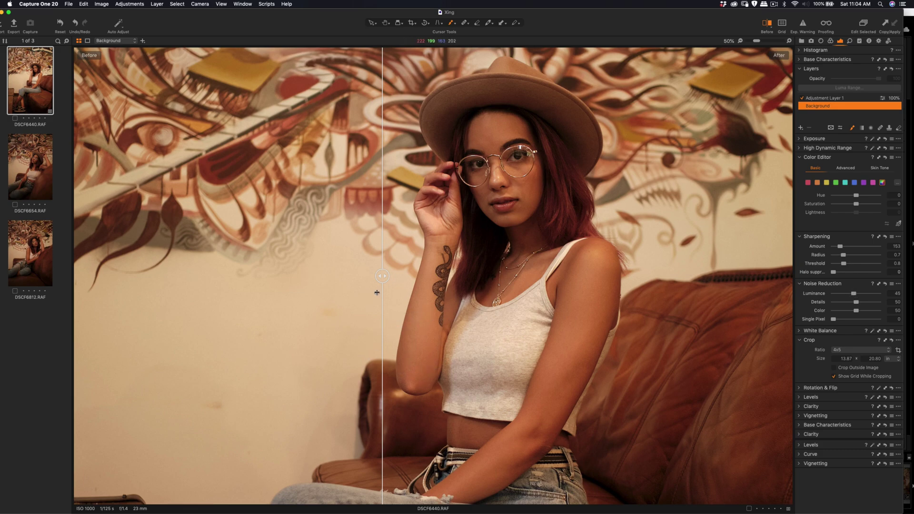
pyautogui.moveTo(383, 275); pyautogui.dragTo(373, 296)
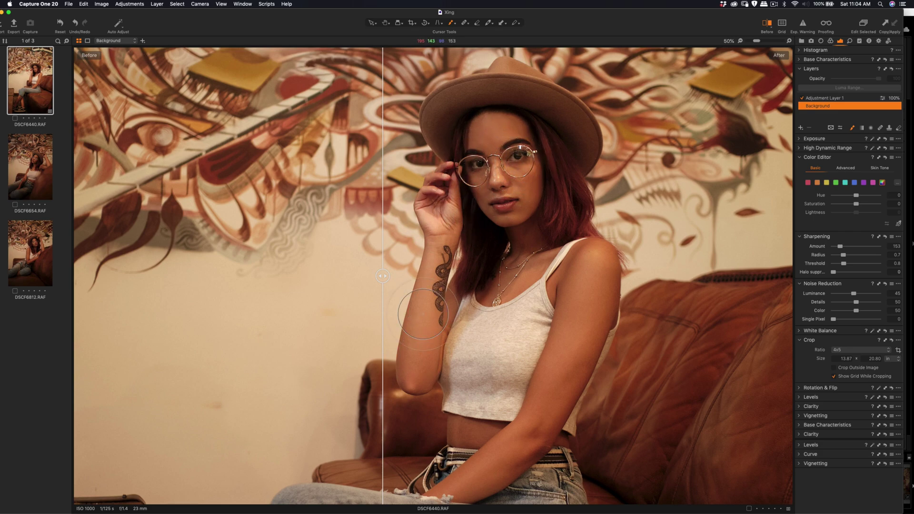
pyautogui.moveTo(382, 275); pyautogui.dragTo(322, 275)
pyautogui.press('super+0')
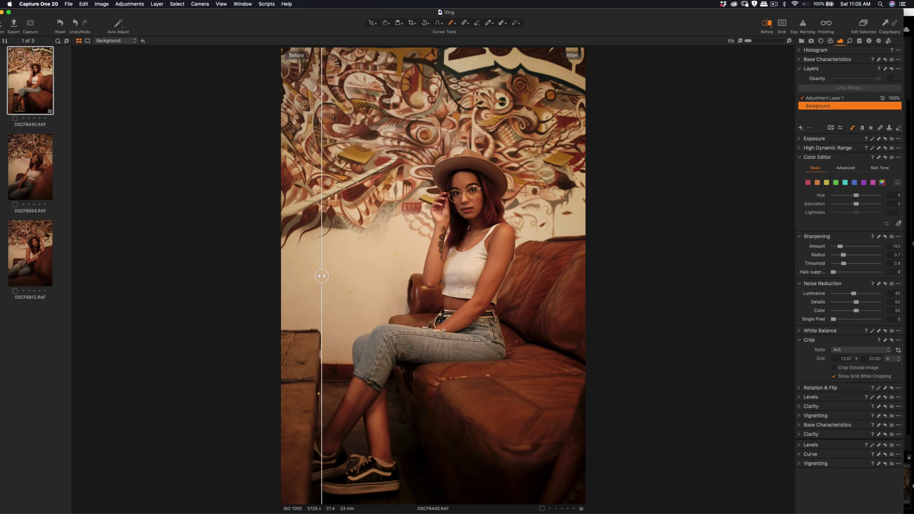
# Turn off before/after, show Adjustment Layer 1's mask, and brush it over the lower leg
pyautogui.click(768, 24)
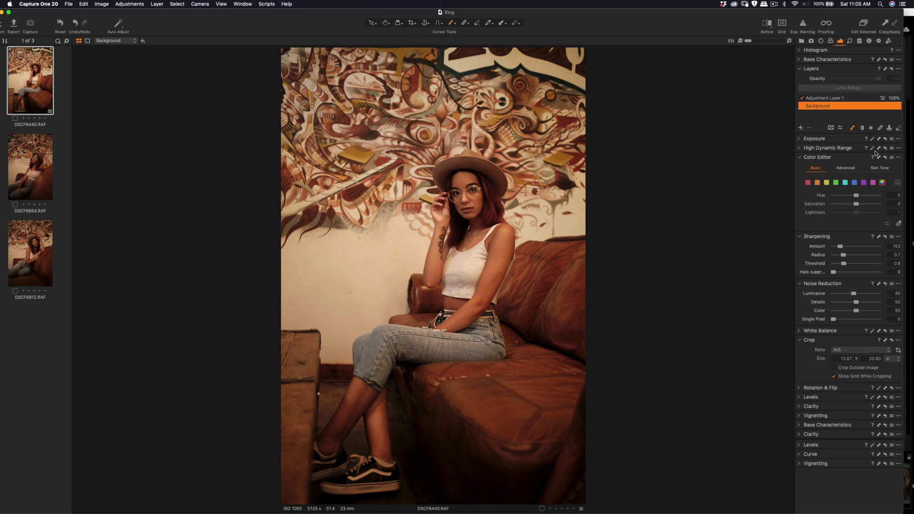
pyautogui.click(834, 98)
pyautogui.press('m')
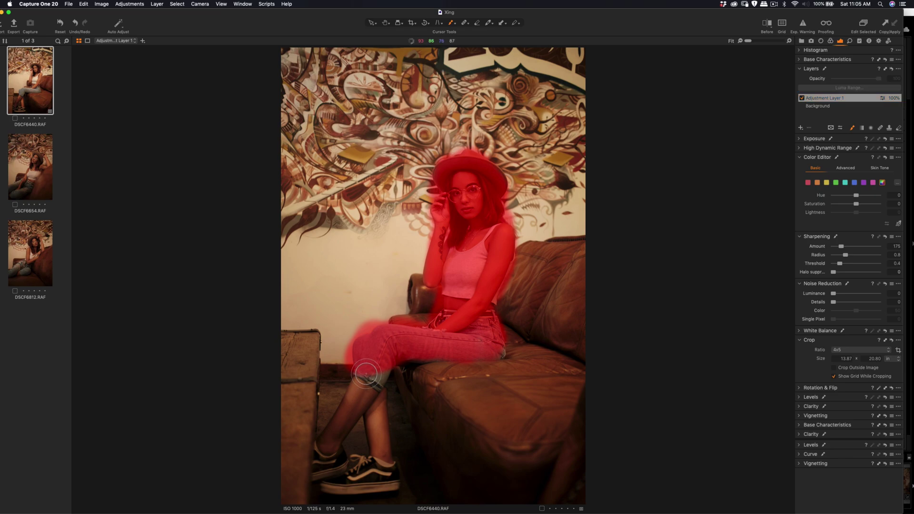
pyautogui.moveTo(376, 368)
pyautogui.mouseDown()
pyautogui.moveTo(340, 444)
pyautogui.moveTo(380, 382)
pyautogui.moveTo(361, 380)
pyautogui.moveTo(335, 425)
pyautogui.moveTo(366, 367)
pyautogui.moveTo(324, 447)
pyautogui.moveTo(402, 377)
pyautogui.moveTo(394, 433)
pyautogui.moveTo(381, 408)
pyautogui.moveTo(388, 466)
pyautogui.moveTo(379, 411)
pyautogui.moveTo(333, 473)
pyautogui.moveTo(321, 464)
pyautogui.moveTo(395, 479)
pyautogui.moveTo(339, 467)
pyautogui.moveTo(341, 482)
pyautogui.moveTo(311, 456)
pyautogui.moveTo(361, 403)
pyautogui.moveTo(380, 357)
pyautogui.moveTo(391, 485)
pyautogui.mouseUp()
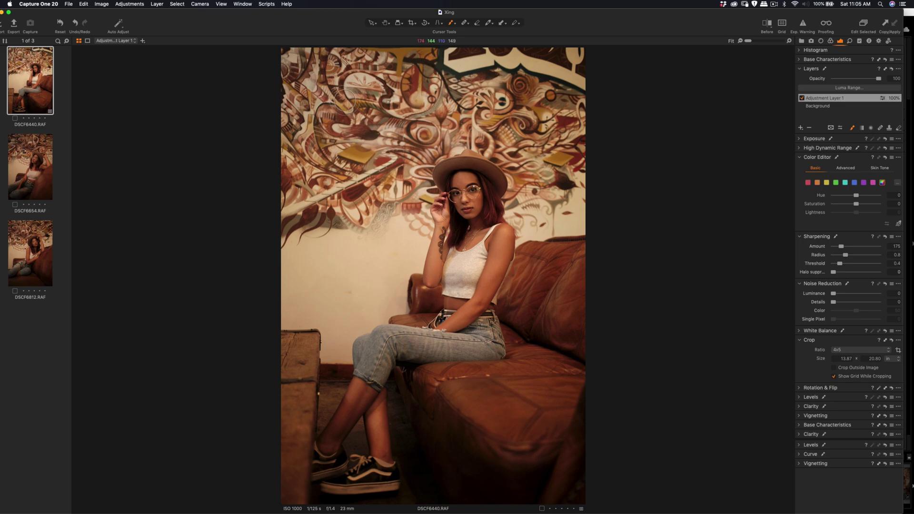
# On the Background layer, raise Contrast to 7 and lower Highlights to -37
pyautogui.click(826, 108)
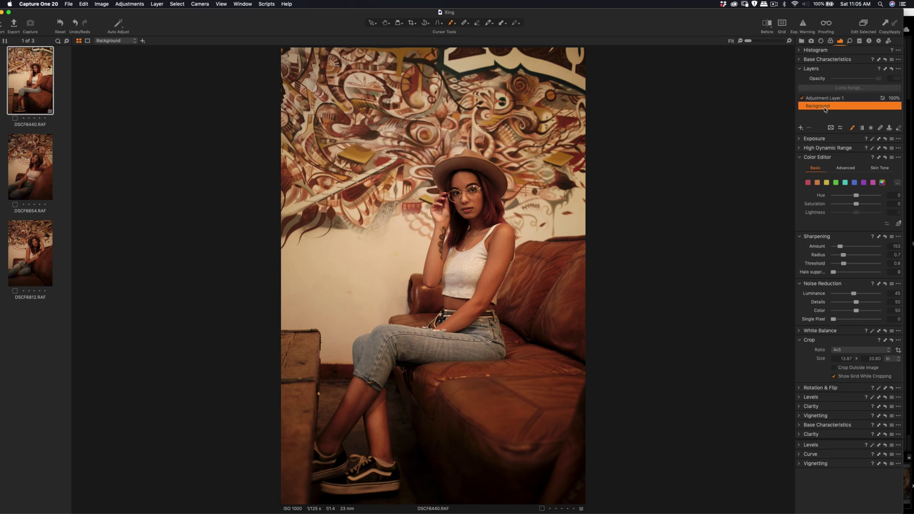
pyautogui.click(800, 139)
pyautogui.moveTo(857, 159)
pyautogui.mouseDown()
pyautogui.moveTo(858, 168)
pyautogui.moveTo(856, 150)
pyautogui.mouseUp()
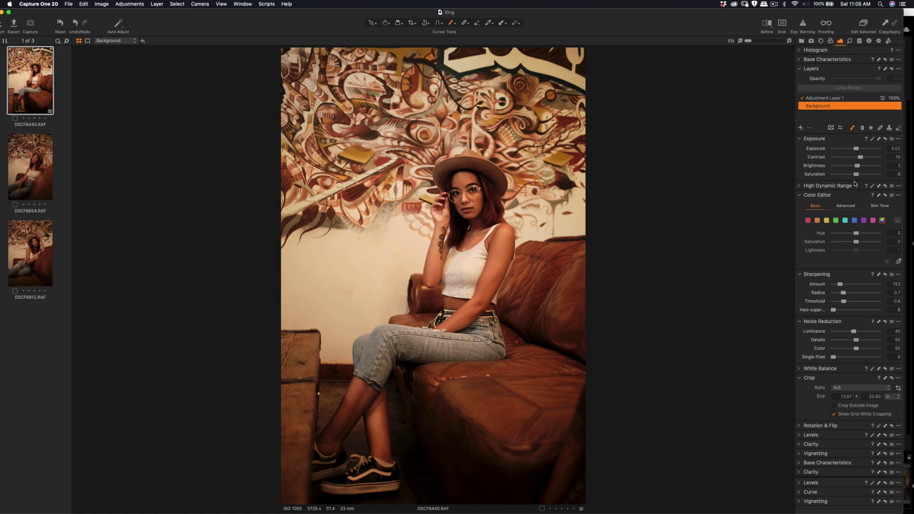
pyautogui.click(804, 185)
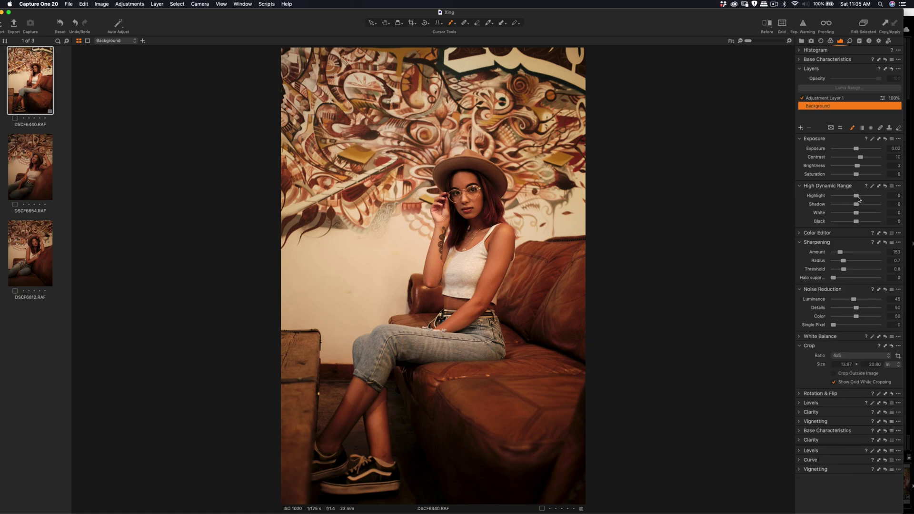
pyautogui.moveTo(858, 198); pyautogui.dragTo(851, 198)
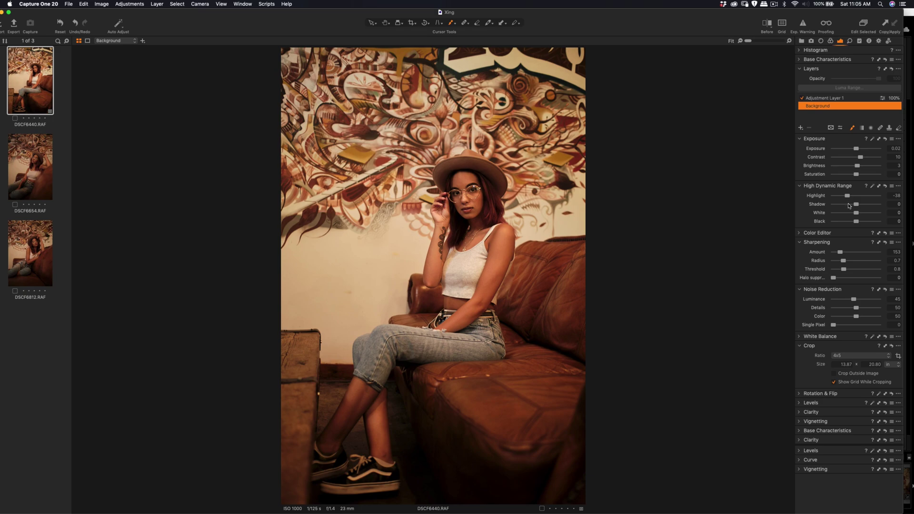
# Cut the yellow saturation to about -42 in the Color Editor
pyautogui.click(800, 234)
pyautogui.click(831, 261)
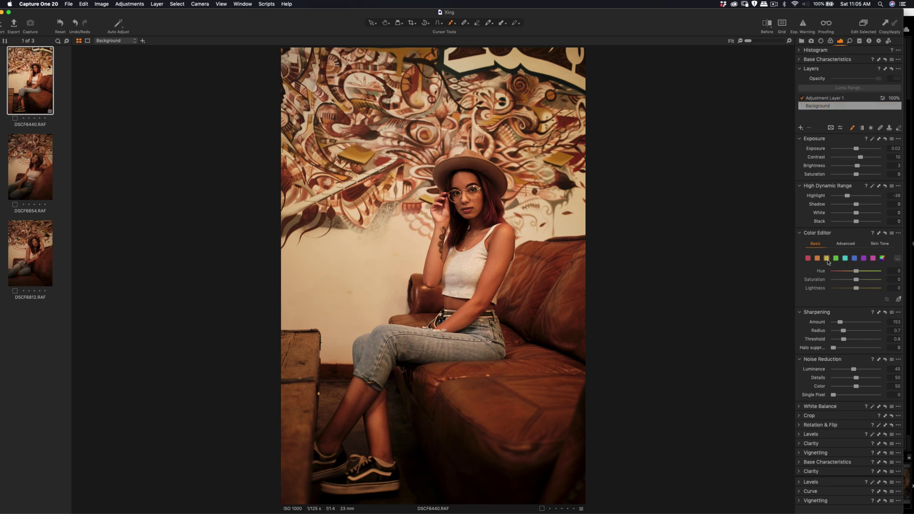
pyautogui.moveTo(856, 281); pyautogui.dragTo(845, 282)
# Heal three marks on the plain wall beside the woman, creating Heal Layer 1, then fit the view
pyautogui.click(466, 22)
pyautogui.scroll(1, 325, 313)
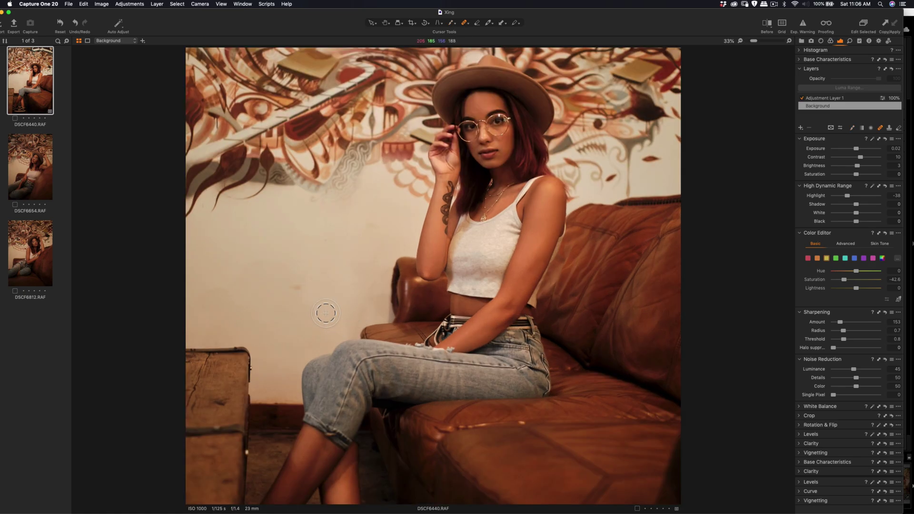
pyautogui.scroll(1, 326, 313)
pyautogui.moveTo(199, 285)
pyautogui.mouseDown()
pyautogui.moveTo(222, 283)
pyautogui.moveTo(210, 283)
pyautogui.mouseUp()
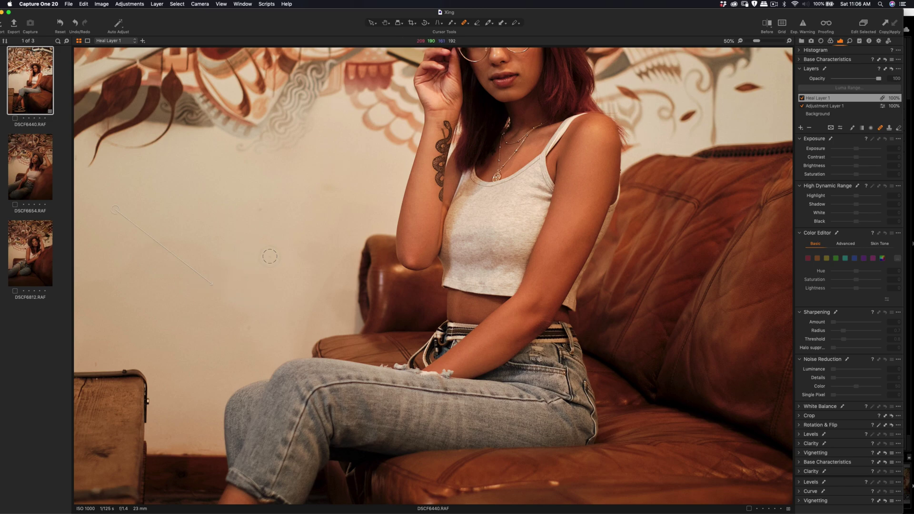
pyautogui.click(262, 212)
pyautogui.click(327, 191)
pyautogui.doubleClick(420, 270)
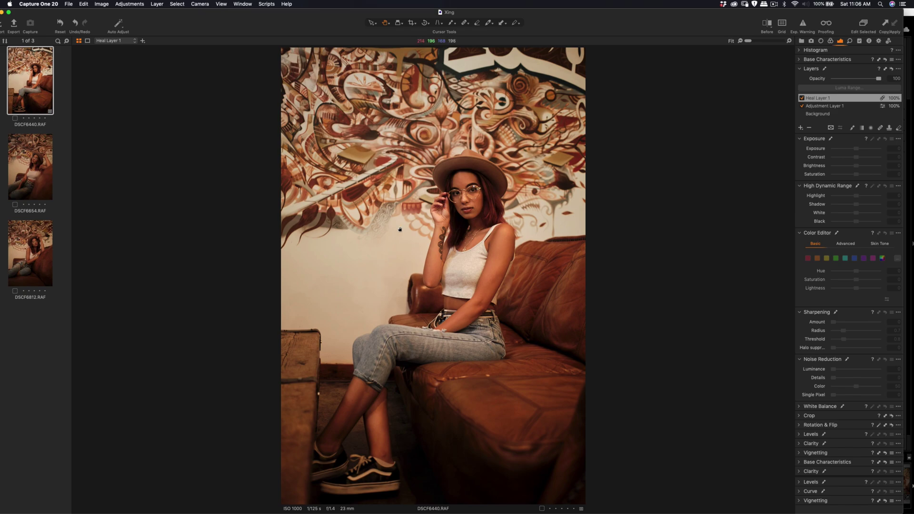
pyautogui.moveTo(521, 17); pyautogui.dragTo(569, 409)
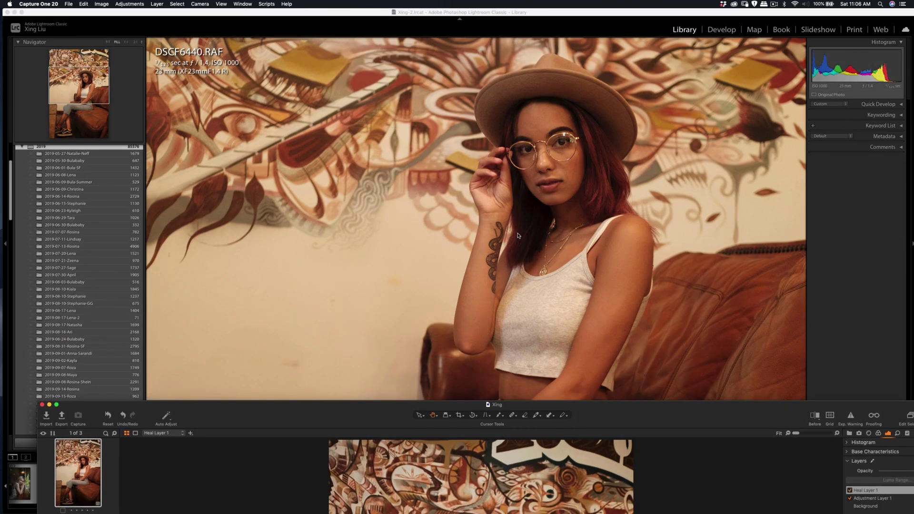
pyautogui.click(519, 238)
pyautogui.click(520, 245)
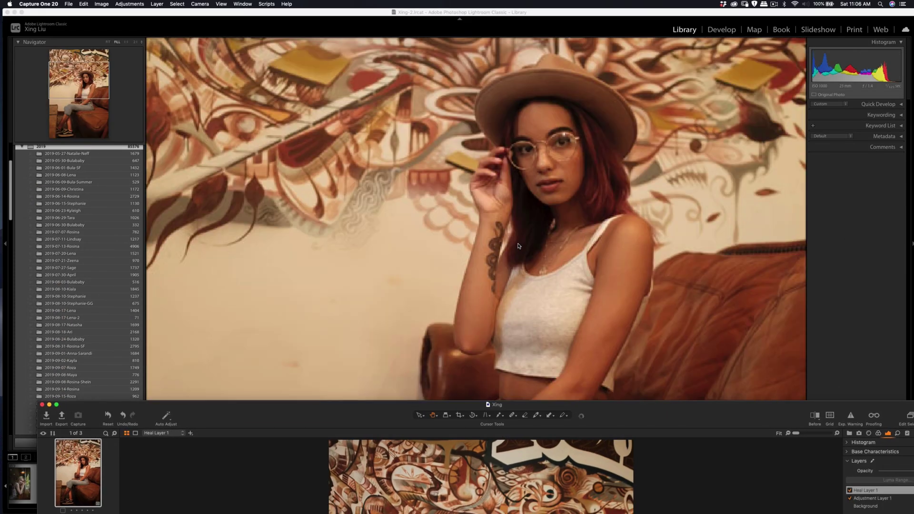
pyautogui.moveTo(642, 405); pyautogui.dragTo(594, 13)
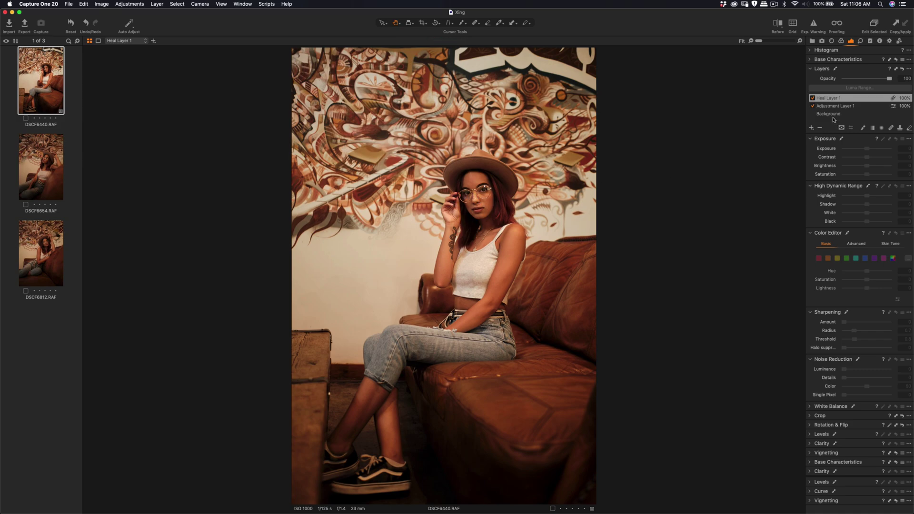
# Crop the top of the mural off DSCF6440 on the Background layer, then open DSCF6812.RAF
pyautogui.click(833, 114)
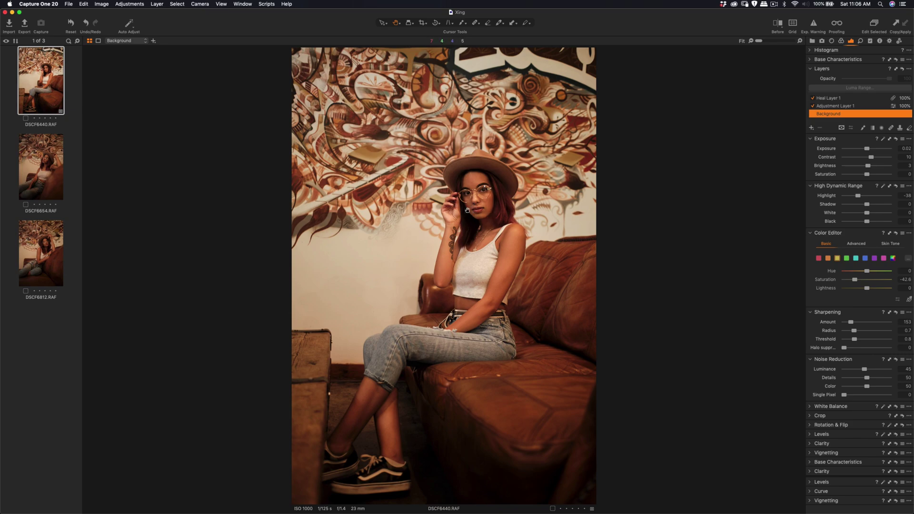
pyautogui.click(422, 23)
pyautogui.moveTo(595, 48); pyautogui.dragTo(592, 58)
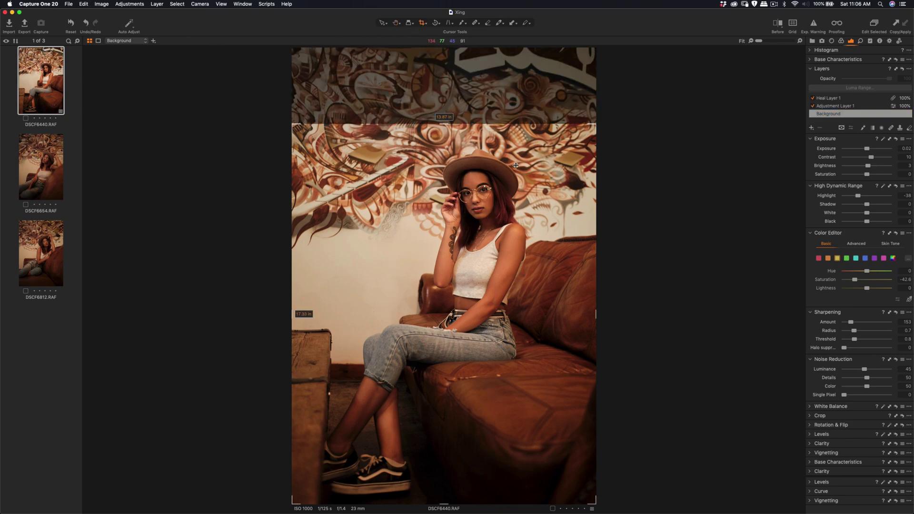
pyautogui.moveTo(516, 165)
pyautogui.mouseDown()
pyautogui.moveTo(515, 140)
pyautogui.moveTo(516, 154)
pyautogui.mouseUp()
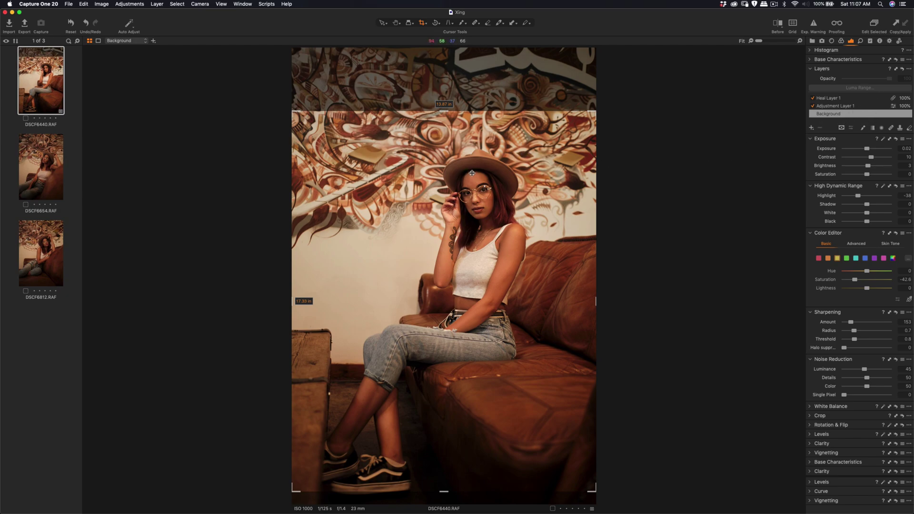
pyautogui.press('h')
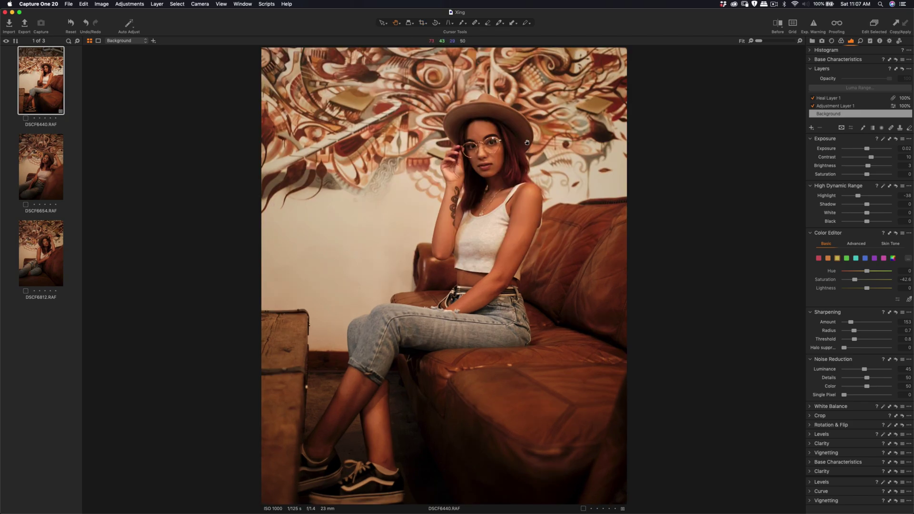
pyautogui.click(52, 245)
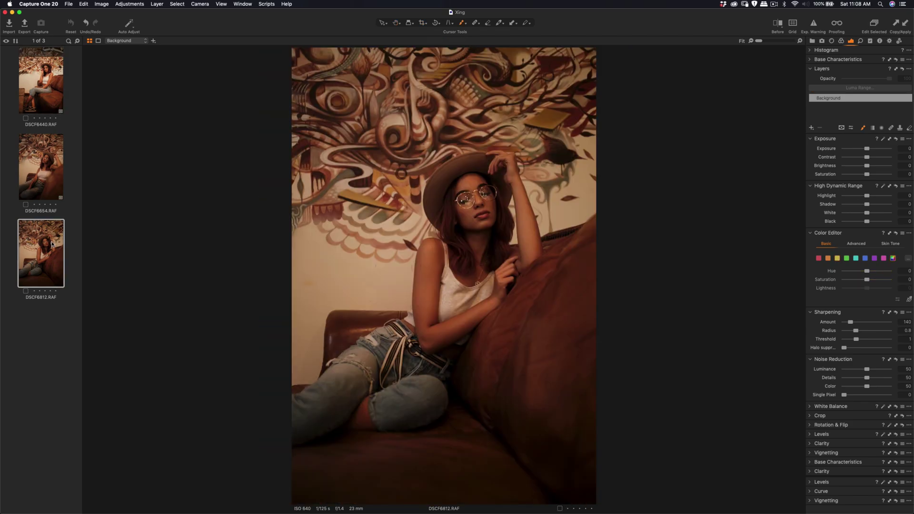
# Paste the first portrait's adjustments onto DSCF6812.RAF and add a new Adjustment Layer 2
pyautogui.click(906, 24)
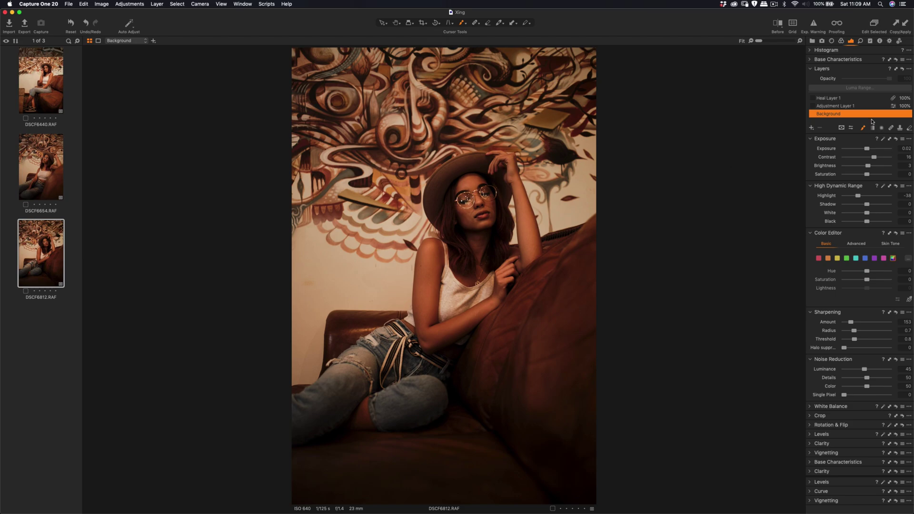
pyautogui.click(812, 128)
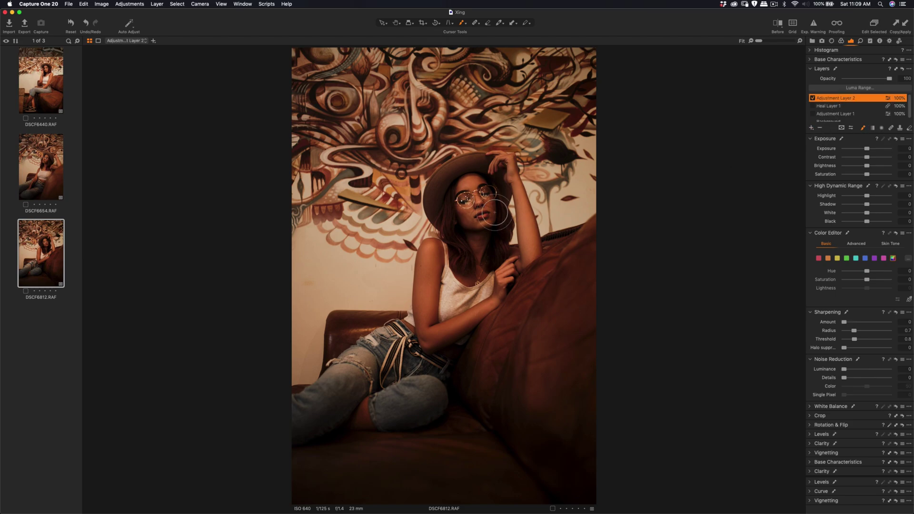
# Brush a mask on Adjustment Layer 2 over the woman's face, body and hat top
pyautogui.click(468, 222)
pyautogui.moveTo(486, 196)
pyautogui.mouseDown()
pyautogui.moveTo(444, 216)
pyautogui.moveTo(437, 204)
pyautogui.moveTo(448, 177)
pyautogui.moveTo(484, 162)
pyautogui.moveTo(520, 234)
pyautogui.moveTo(518, 211)
pyautogui.moveTo(526, 248)
pyautogui.moveTo(491, 281)
pyautogui.moveTo(502, 273)
pyautogui.moveTo(491, 263)
pyautogui.moveTo(430, 299)
pyautogui.moveTo(421, 287)
pyautogui.moveTo(429, 249)
pyautogui.moveTo(429, 263)
pyautogui.moveTo(448, 269)
pyautogui.moveTo(452, 185)
pyautogui.moveTo(449, 324)
pyautogui.moveTo(462, 297)
pyautogui.moveTo(423, 308)
pyautogui.moveTo(399, 327)
pyautogui.moveTo(422, 328)
pyautogui.moveTo(380, 356)
pyautogui.moveTo(408, 328)
pyautogui.moveTo(357, 342)
pyautogui.moveTo(404, 327)
pyautogui.moveTo(415, 308)
pyautogui.moveTo(420, 378)
pyautogui.moveTo(420, 368)
pyautogui.moveTo(452, 356)
pyautogui.moveTo(465, 338)
pyautogui.moveTo(444, 361)
pyautogui.moveTo(451, 317)
pyautogui.moveTo(410, 312)
pyautogui.moveTo(426, 314)
pyautogui.moveTo(397, 344)
pyautogui.moveTo(446, 248)
pyautogui.mouseUp()
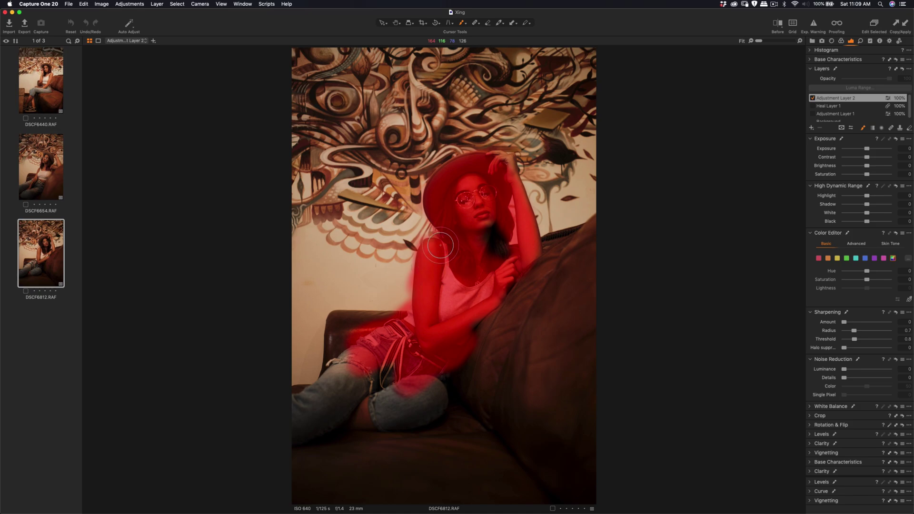
pyautogui.moveTo(449, 168)
pyautogui.mouseDown()
pyautogui.moveTo(465, 159)
pyautogui.moveTo(509, 166)
pyautogui.moveTo(523, 227)
pyautogui.moveTo(514, 261)
pyautogui.moveTo(521, 245)
pyautogui.moveTo(538, 251)
pyautogui.moveTo(515, 266)
pyautogui.moveTo(519, 274)
pyautogui.moveTo(524, 252)
pyautogui.mouseUp()
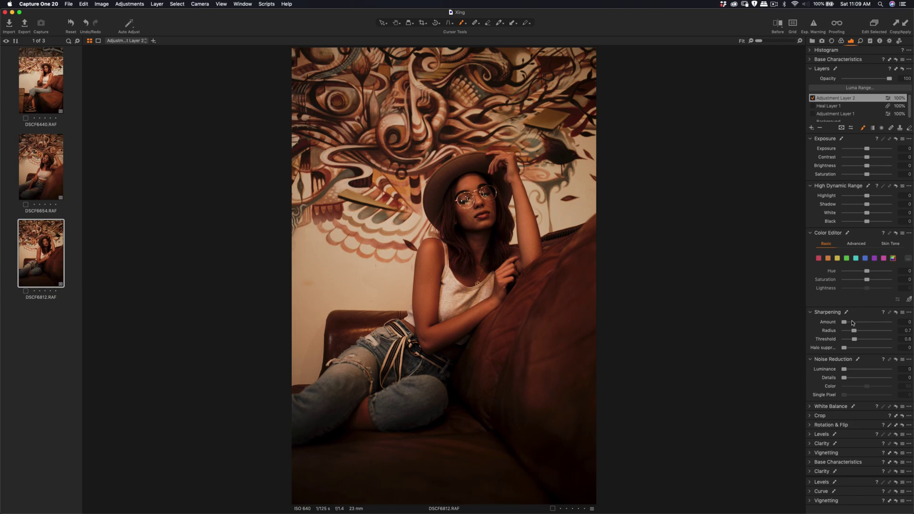
# Sharpen the masked woman with Amount 166 and Radius 0.8
pyautogui.moveTo(845, 325); pyautogui.dragTo(852, 325)
pyautogui.moveTo(855, 333); pyautogui.dragTo(851, 333)
pyautogui.scroll(3, 455, 195)
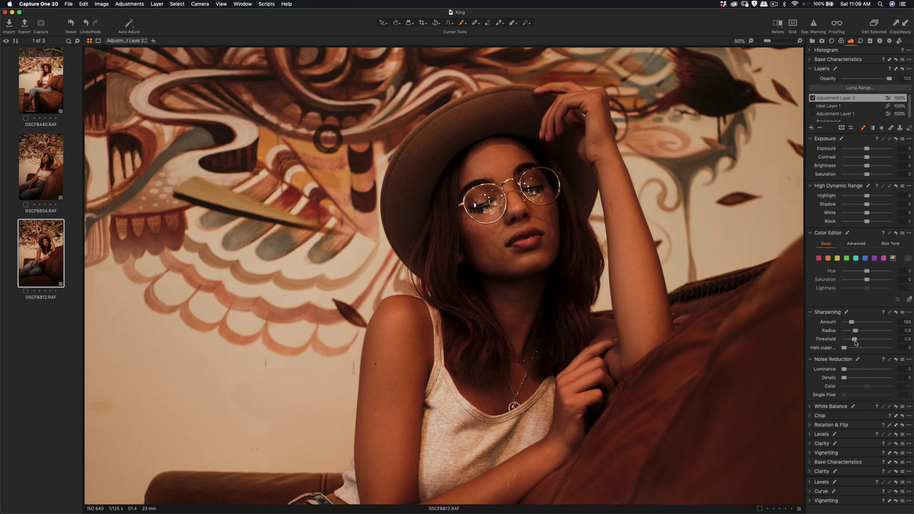
# Set sharpening threshold to 0.5, give Background contrast 13 and brightness 9, then reopen DSCF6440.RAF
pyautogui.moveTo(855, 341); pyautogui.dragTo(851, 342)
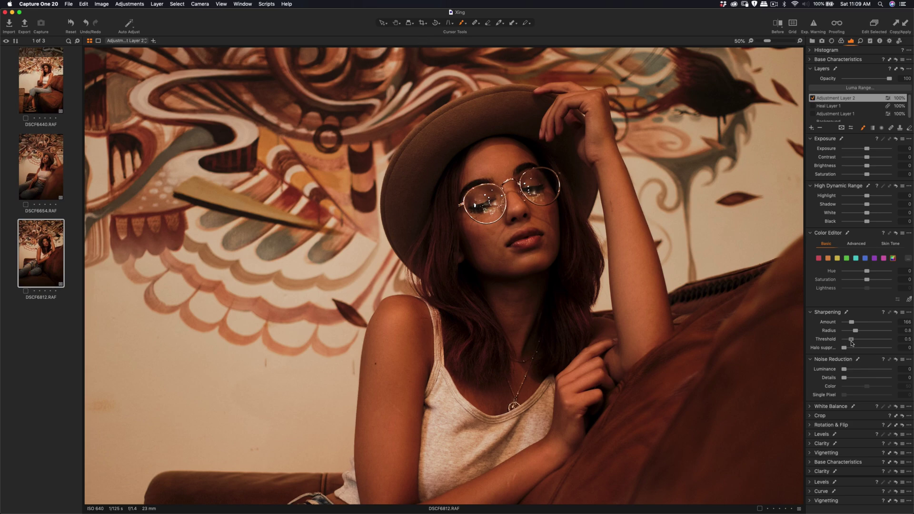
pyautogui.scroll(-1, 845, 115)
pyautogui.click(845, 118)
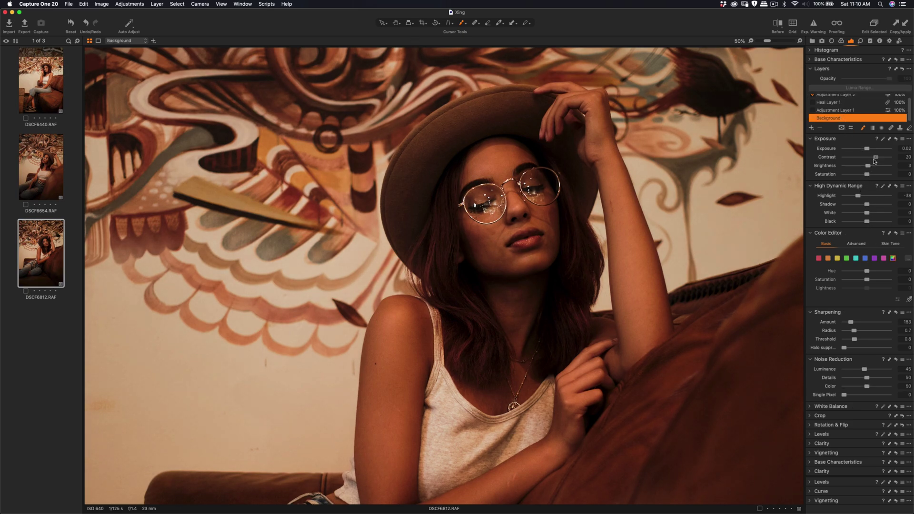
pyautogui.moveTo(873, 162); pyautogui.dragTo(872, 168)
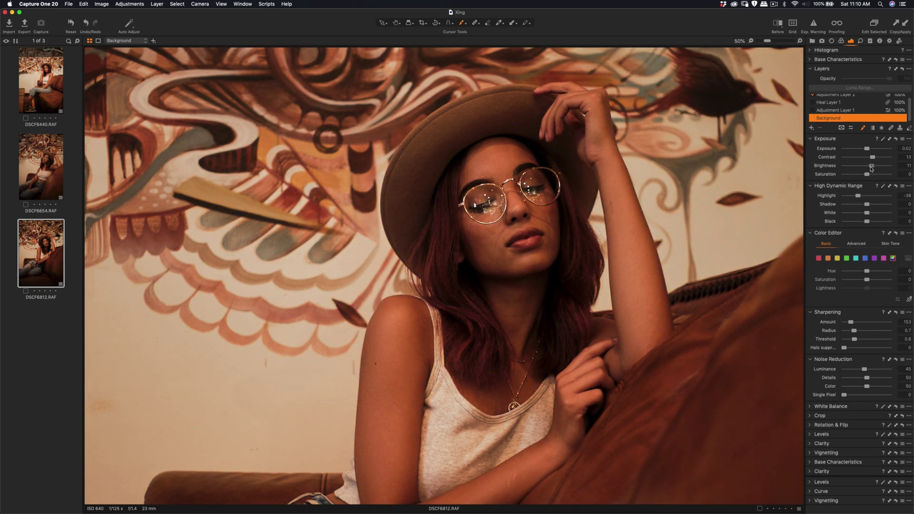
pyautogui.press('super+0')
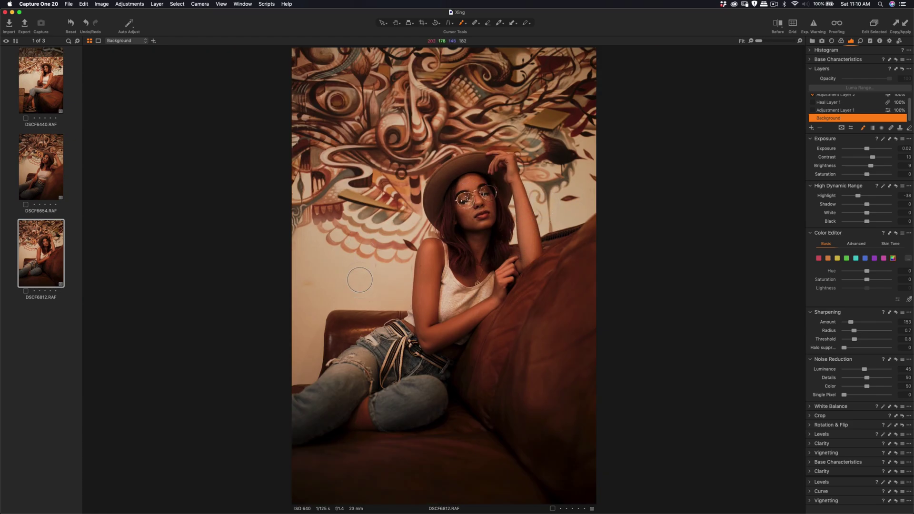
pyautogui.click(41, 87)
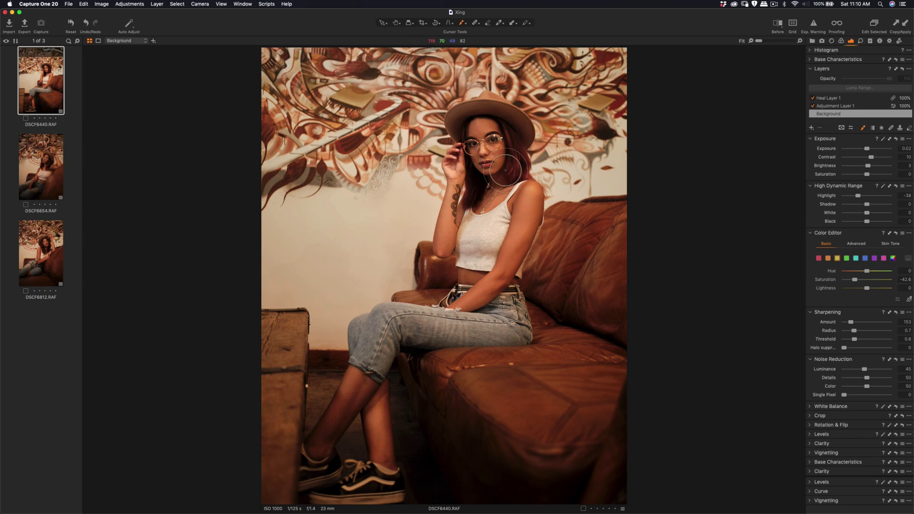
# Move the Capture One window down and right to start uncovering Lightroom Classic
pyautogui.moveTo(423, 10)
pyautogui.mouseDown()
pyautogui.moveTo(470, 117)
pyautogui.moveTo(432, 8)
pyautogui.moveTo(419, 16)
pyautogui.mouseUp()
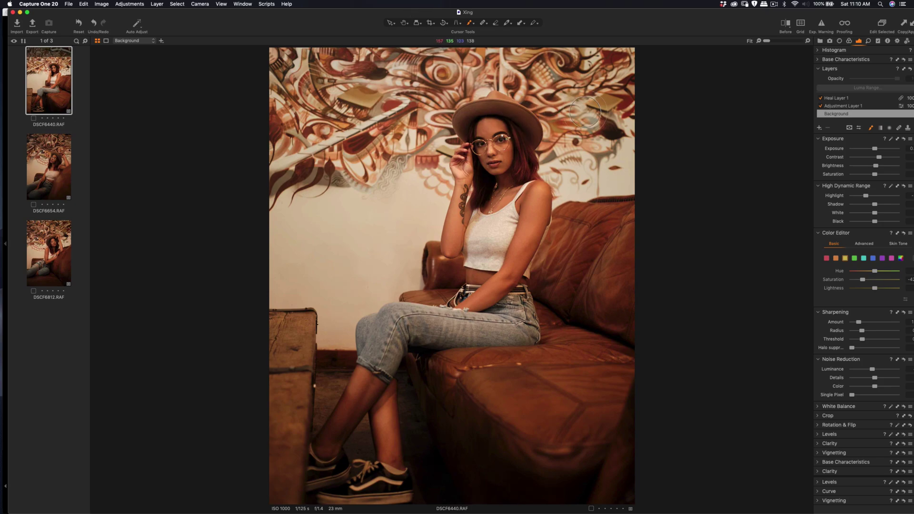